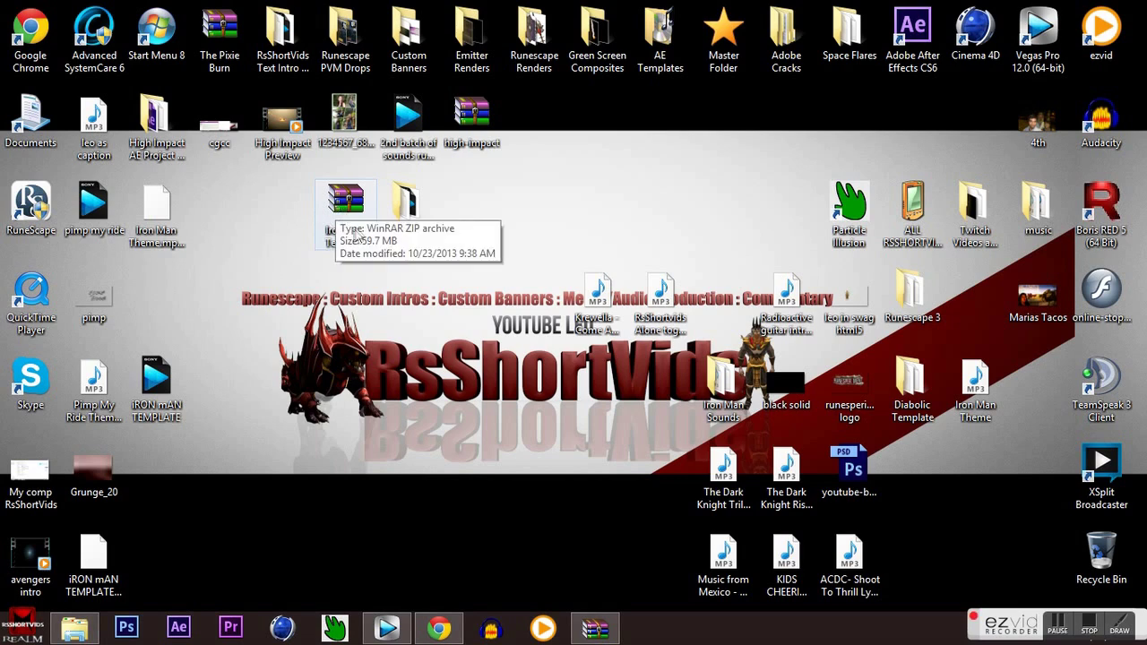
Open the Iron Man Template zip in WinRAR, dismiss the licence reminder and browse the folder inside.
{"action": "double_click", "coordinate": [348, 202]}
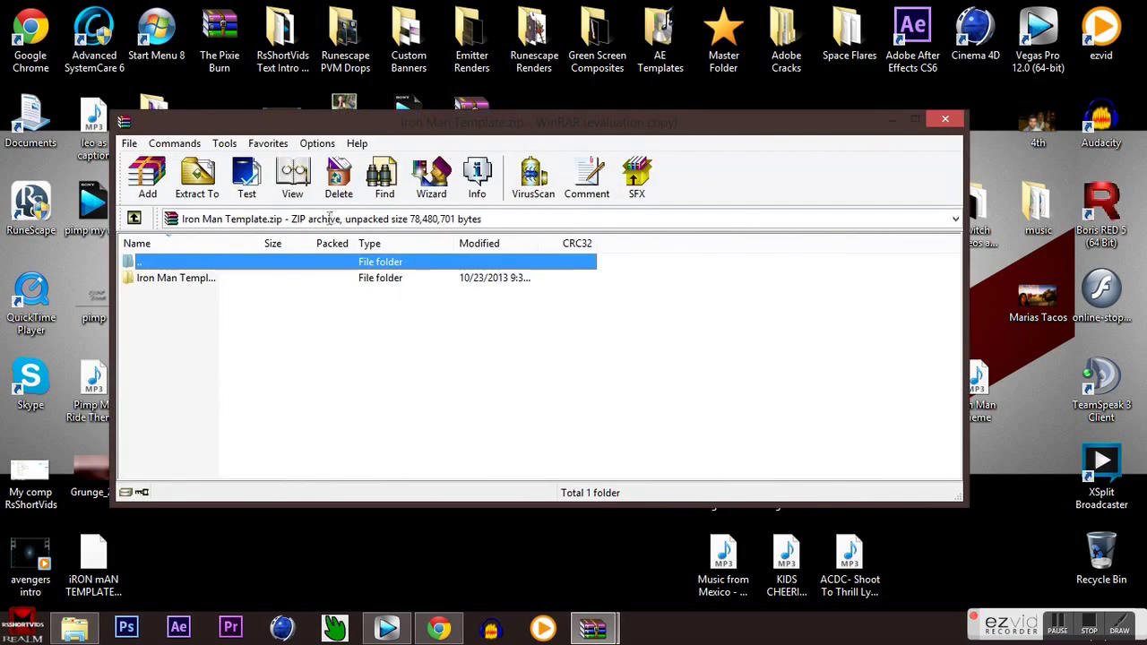
{"action": "left_click", "coordinate": [666, 245]}
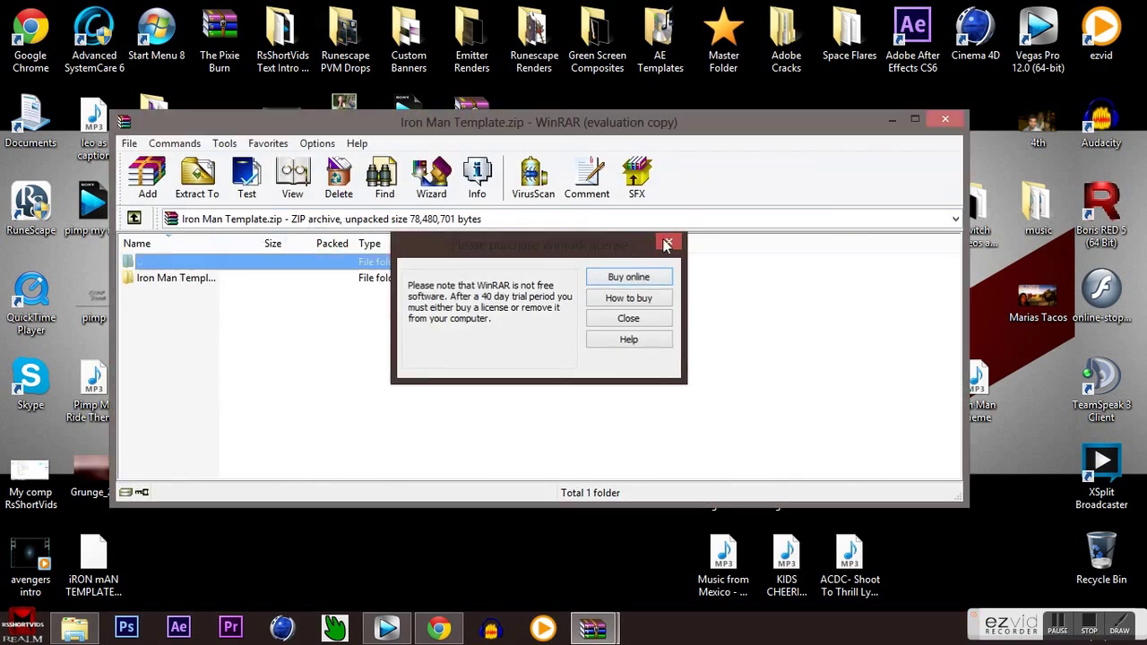
{"action": "double_click", "coordinate": [214, 281]}
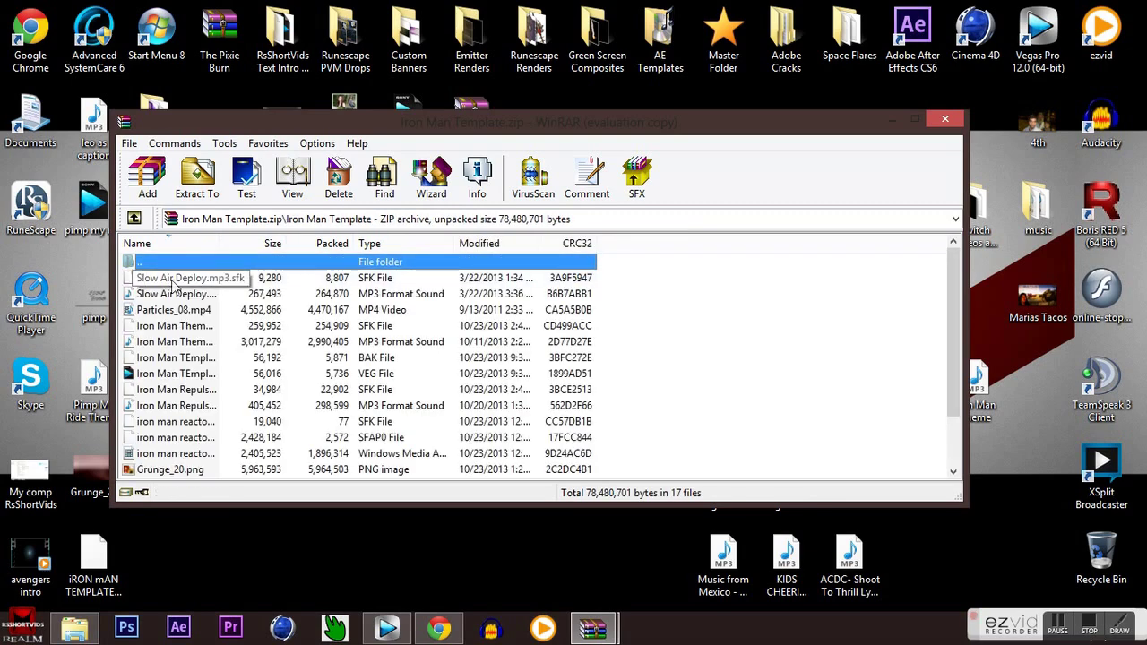
{"action": "scroll", "coordinate": [215, 377], "scroll_direction": "down", "scroll_amount": 2}
{"action": "scroll", "coordinate": [175, 457], "scroll_direction": "up", "scroll_amount": 2}
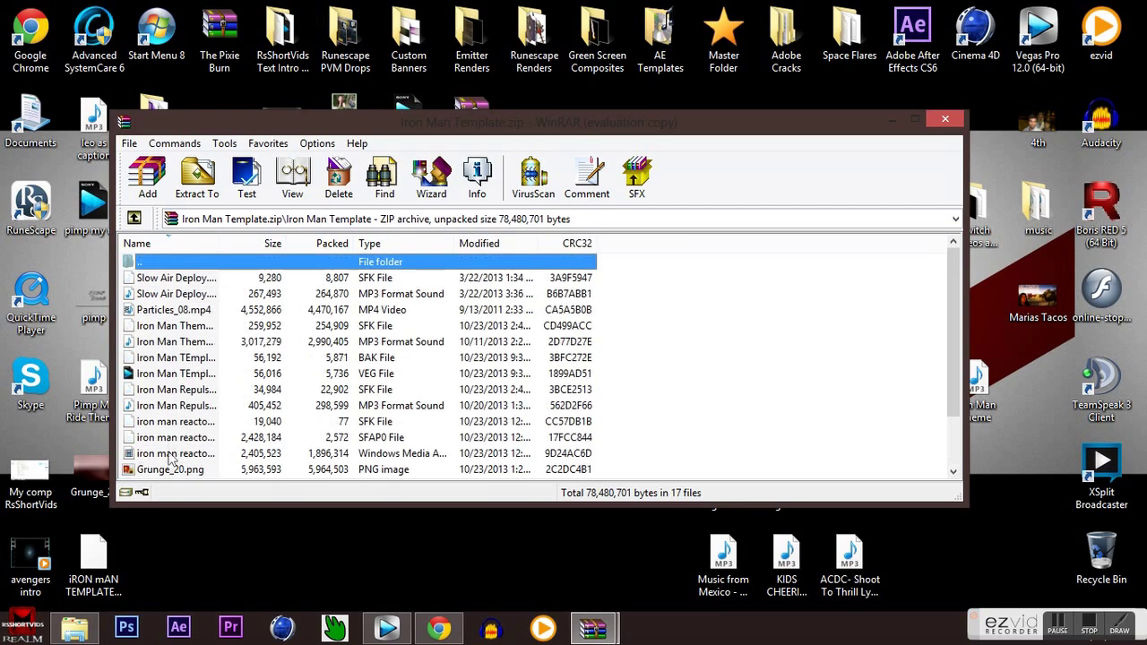
{"action": "double_click", "coordinate": [154, 264]}
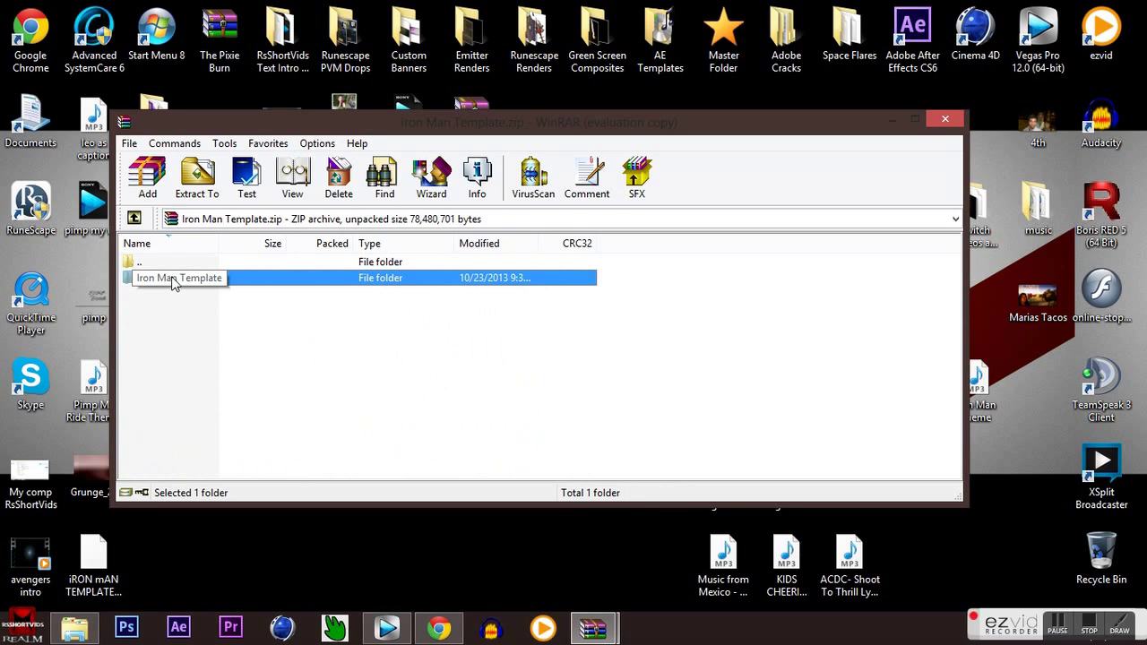
Extract the Iron Man Template folder to the Desktop and close WinRAR.
{"action": "right_click", "coordinate": [190, 281]}
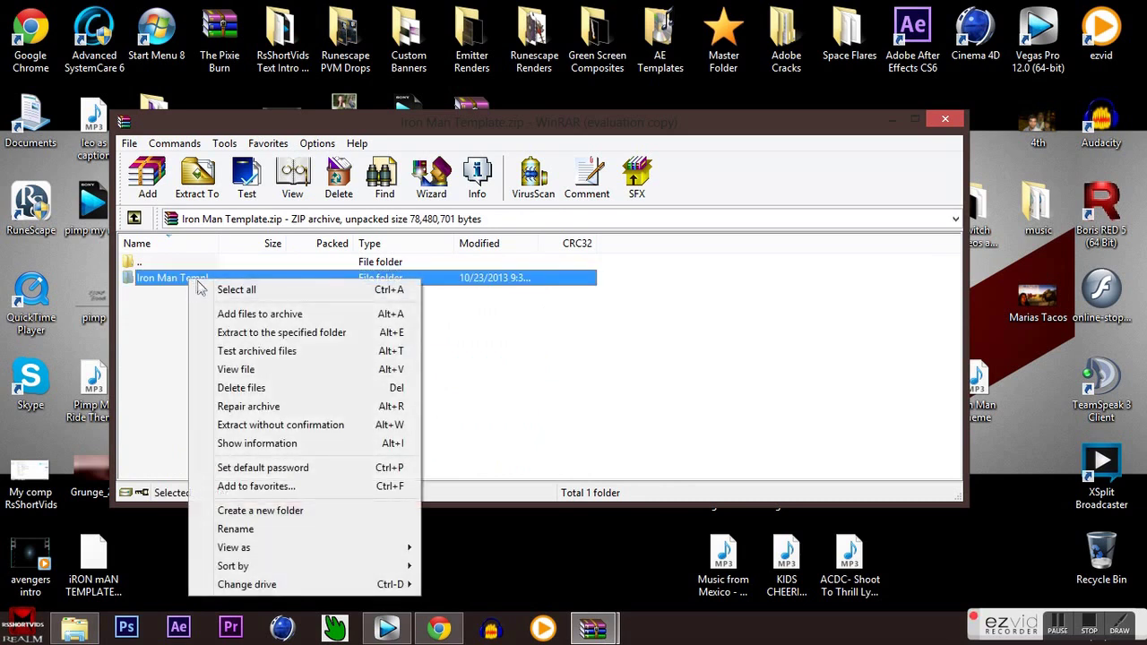
{"action": "left_click", "coordinate": [171, 282]}
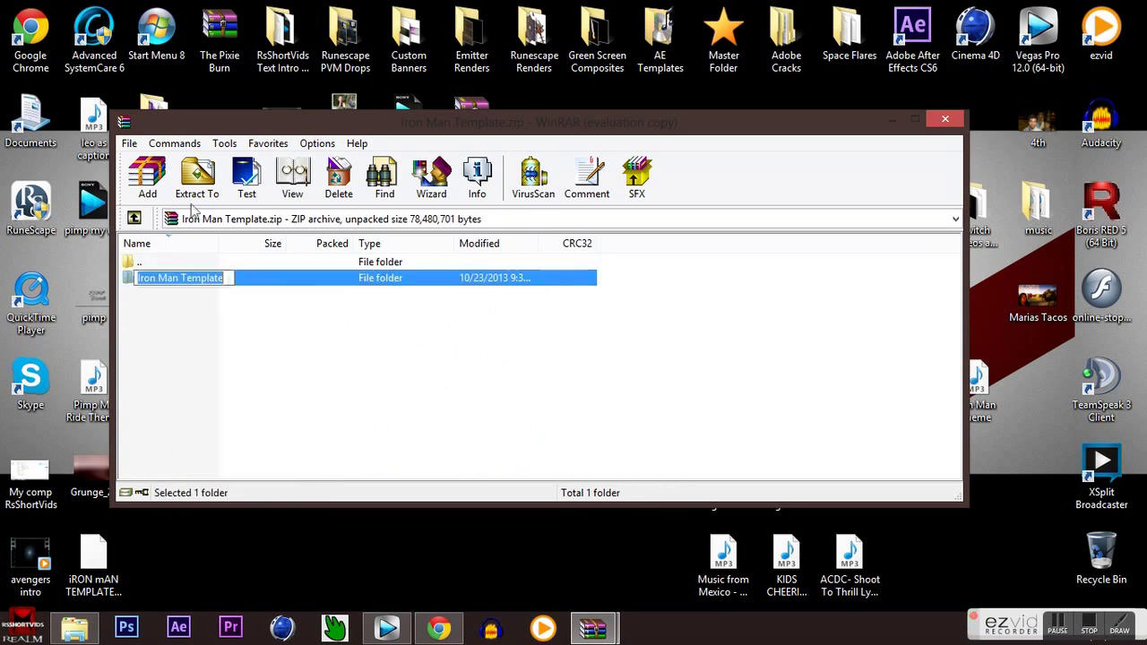
{"action": "key", "text": "Escape"}
{"action": "right_click", "coordinate": [230, 279]}
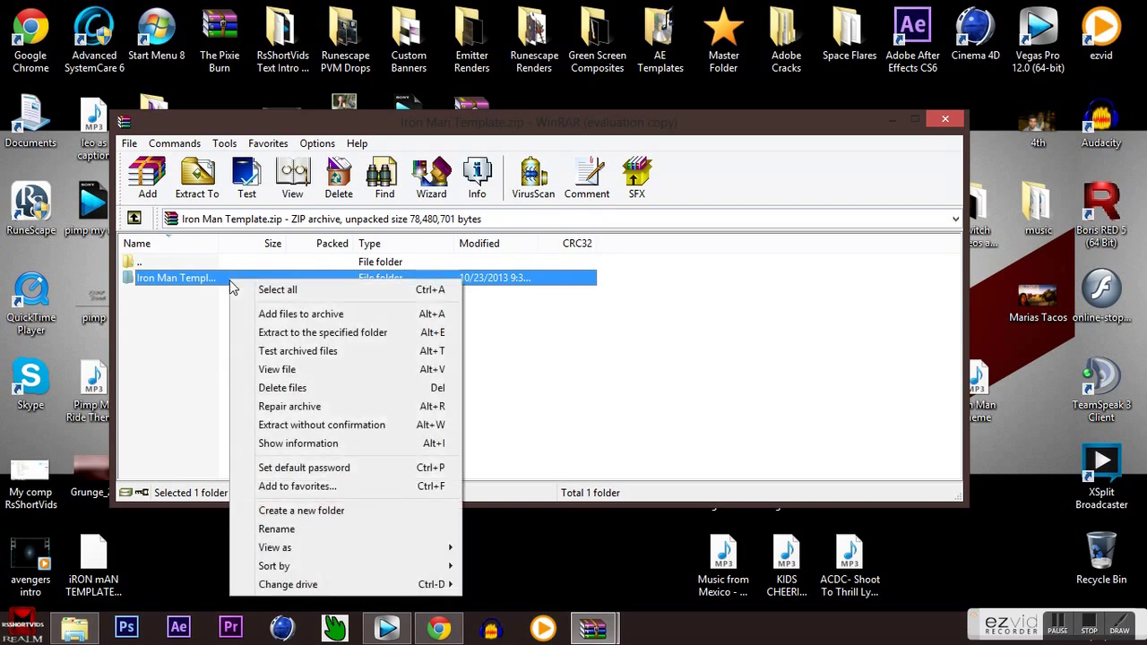
{"action": "left_click", "coordinate": [215, 282]}
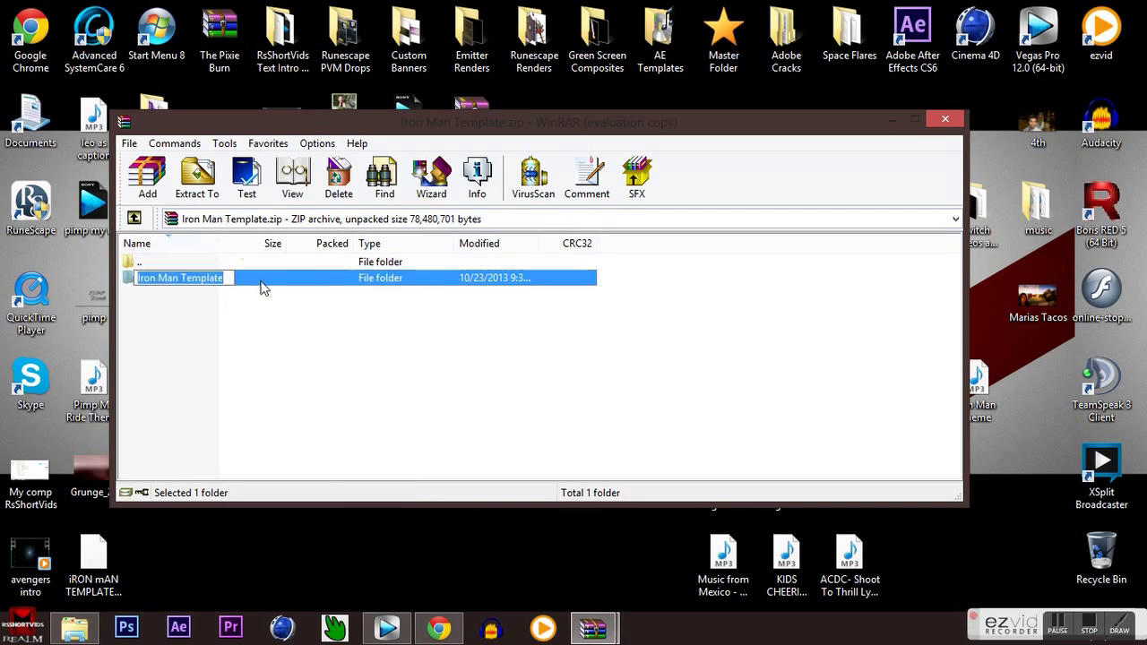
{"action": "key", "text": "Escape"}
{"action": "left_click", "coordinate": [196, 178]}
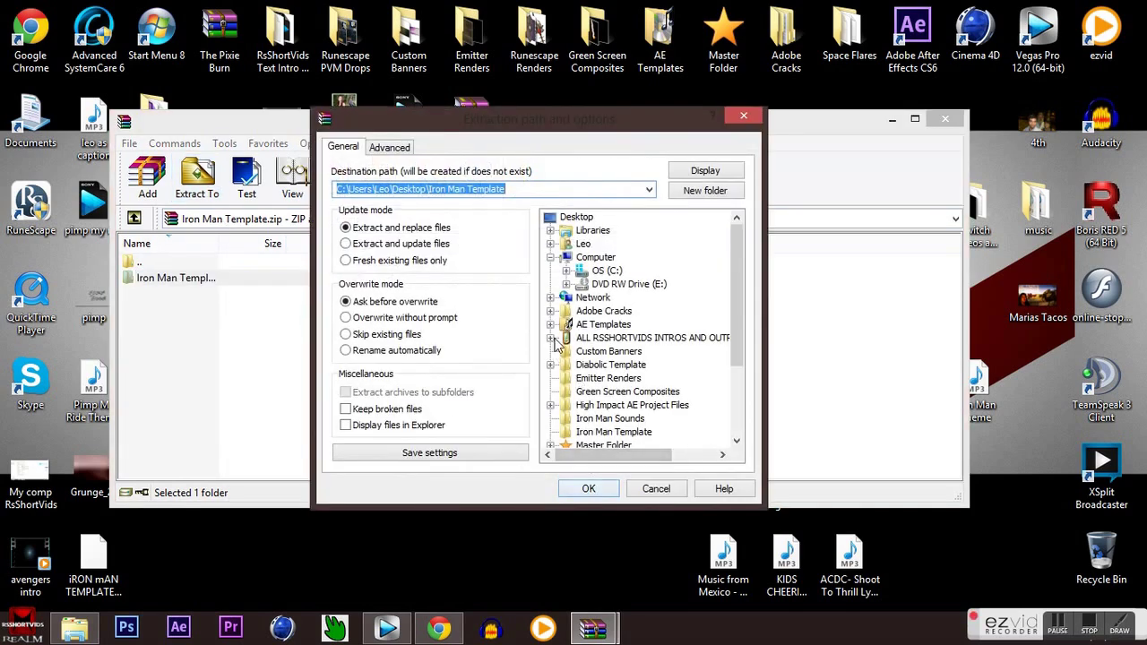
{"action": "left_click", "coordinate": [577, 216]}
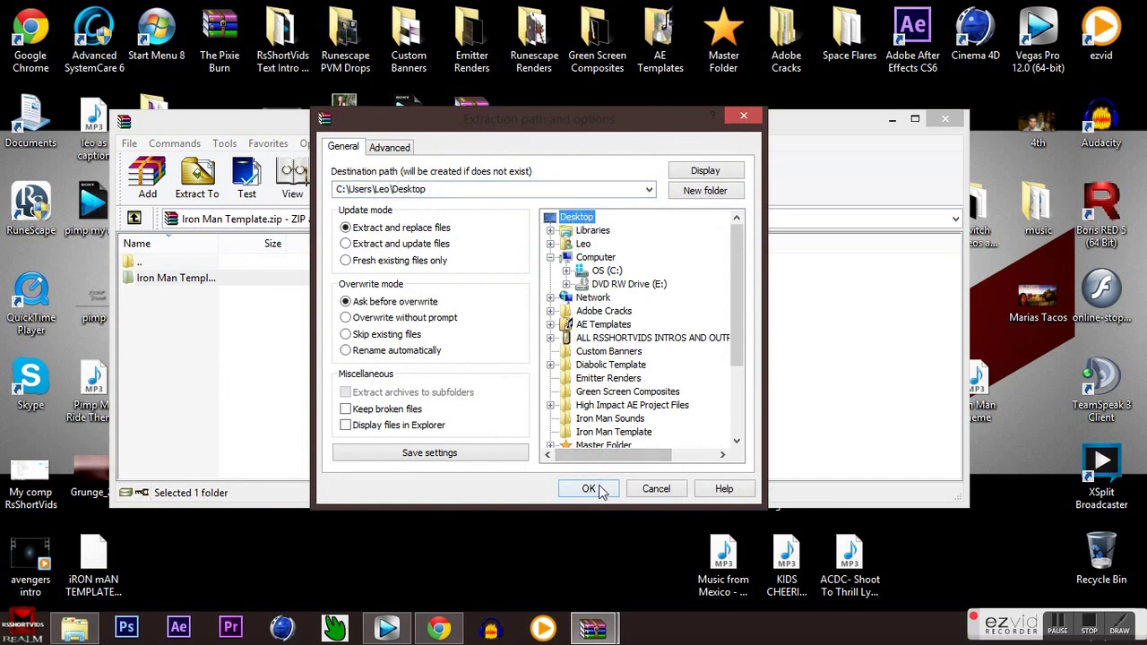
{"action": "left_click", "coordinate": [657, 489]}
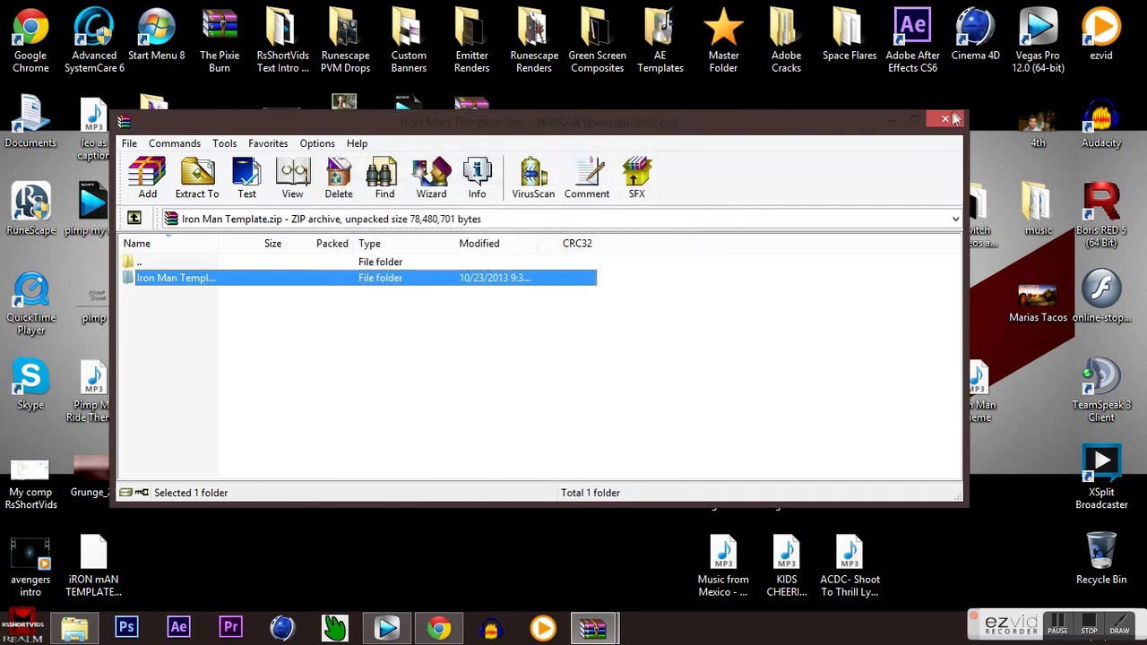
{"action": "left_click", "coordinate": [944, 118]}
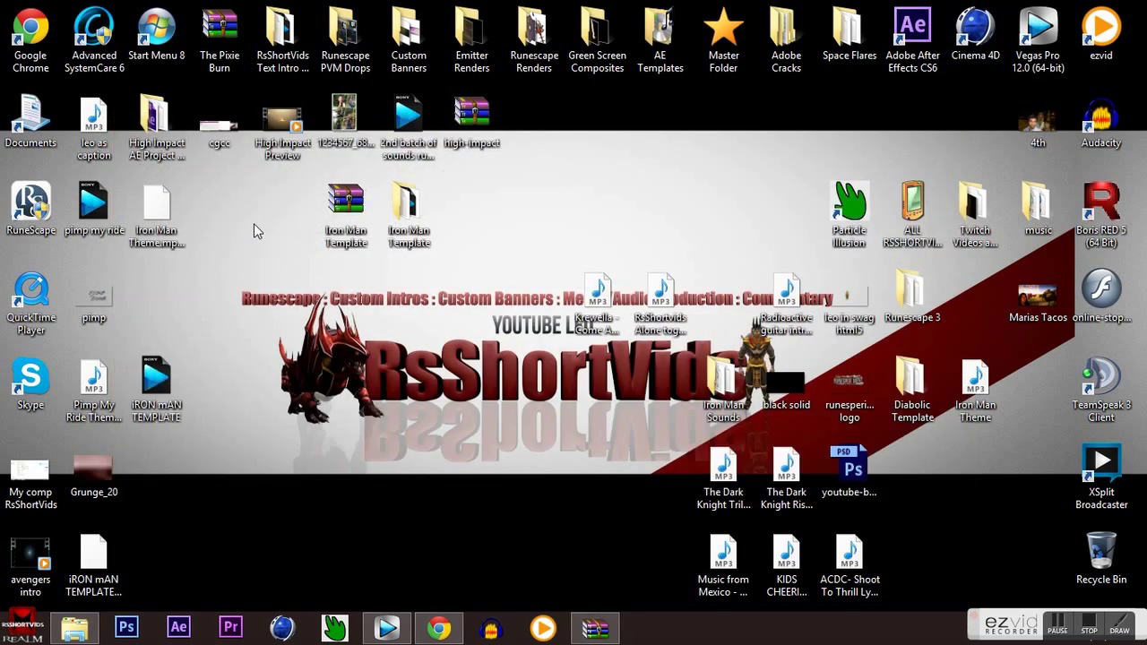
Move the extracted folder to the lower left of the desktop and open it full-screen.
{"action": "left_click_drag", "start_coordinate": [411, 218], "coordinate": [157, 484]}
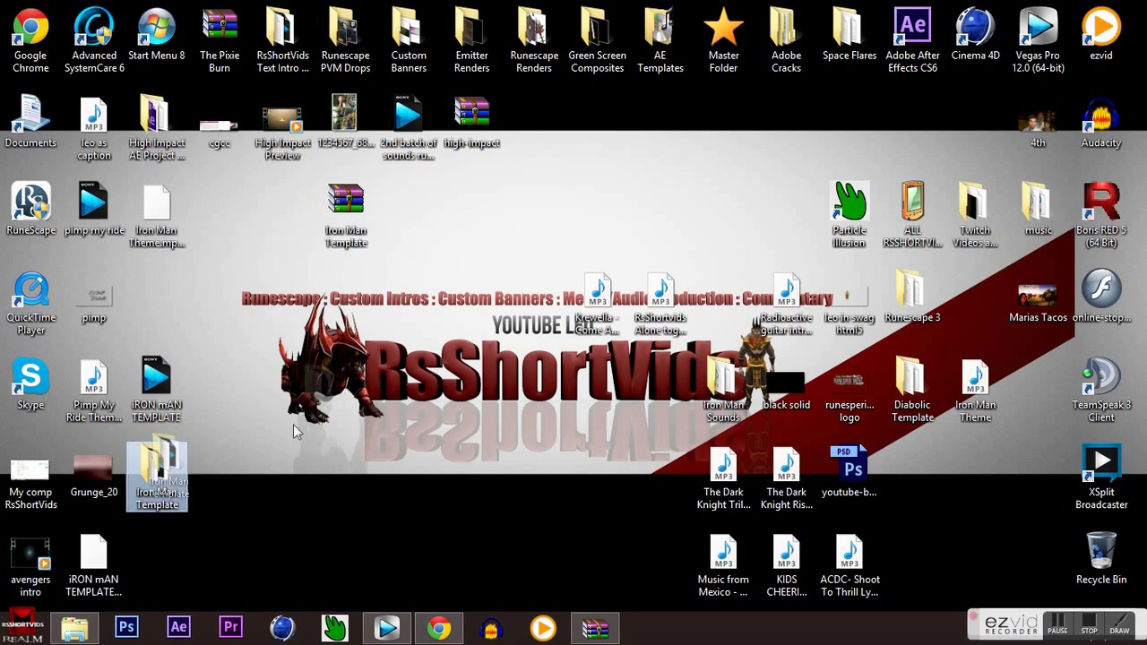
{"action": "double_click", "coordinate": [426, 251]}
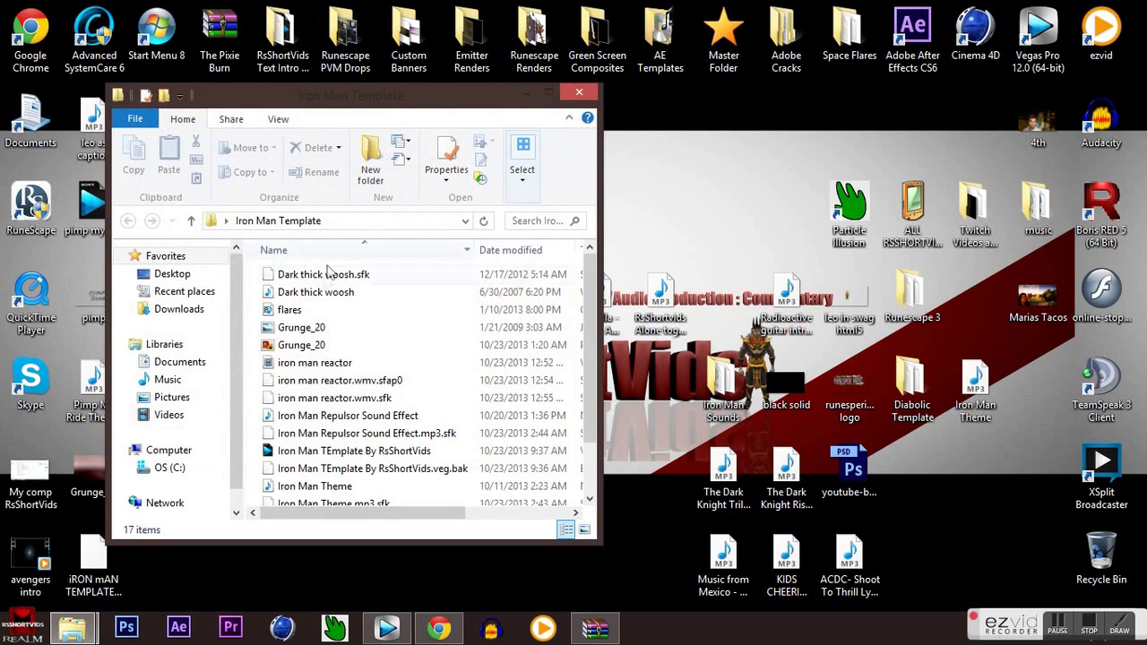
{"action": "left_click", "coordinate": [550, 92]}
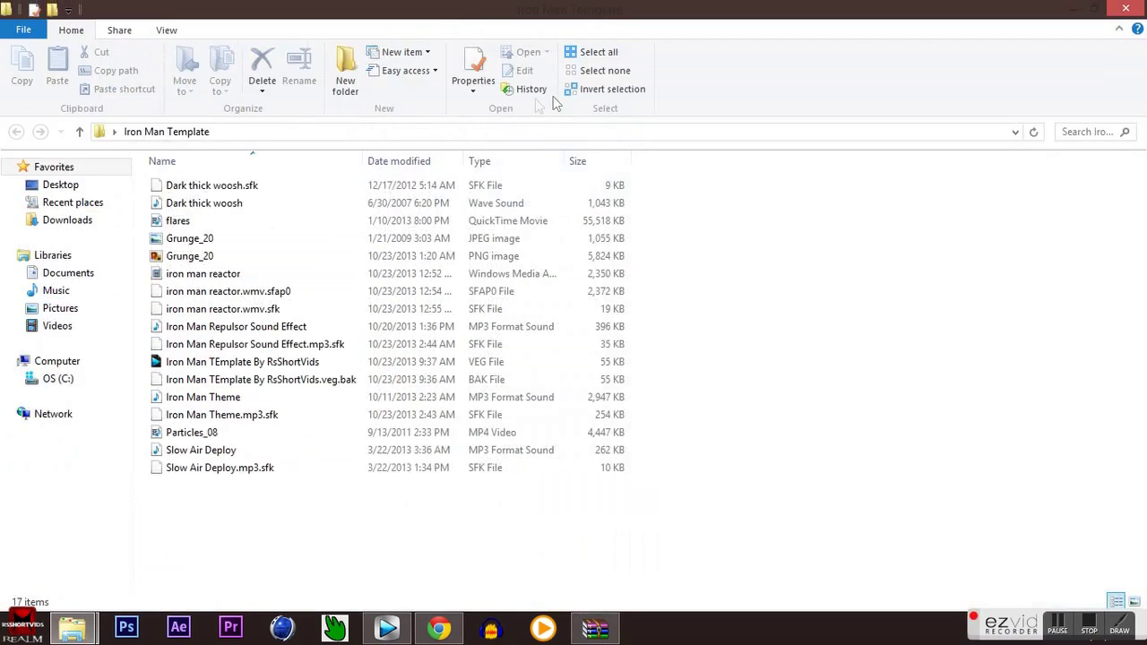
{"action": "left_click_drag", "start_coordinate": [217, 493], "coordinate": [284, 500]}
Check the folder's properties (17 files, 74.8 MB) and select the Iron Man TEmplate By RsShortVids project.
{"action": "right_click", "coordinate": [284, 499]}
{"action": "left_click", "coordinate": [320, 479]}
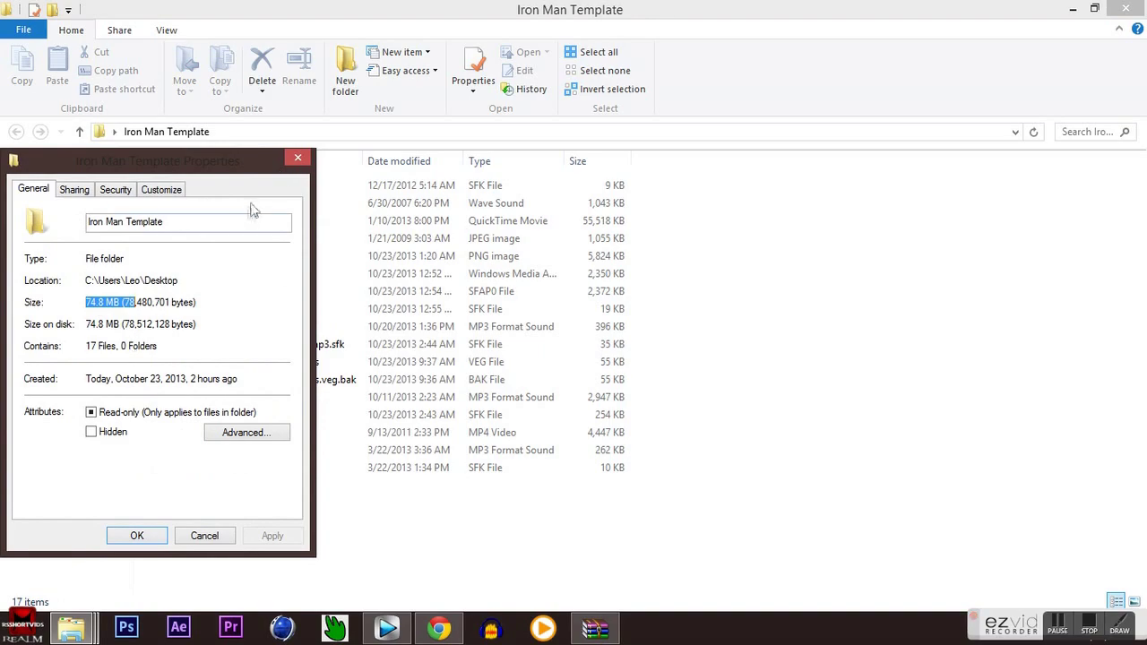
{"action": "left_click", "coordinate": [298, 158]}
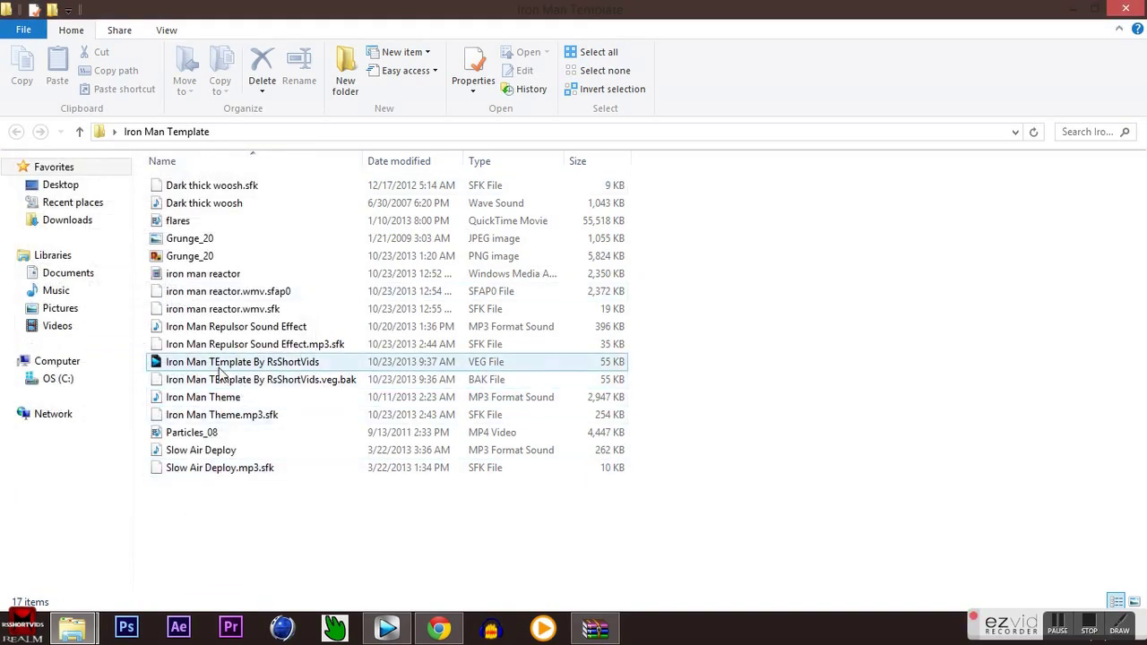
{"action": "double_click", "coordinate": [993, 11]}
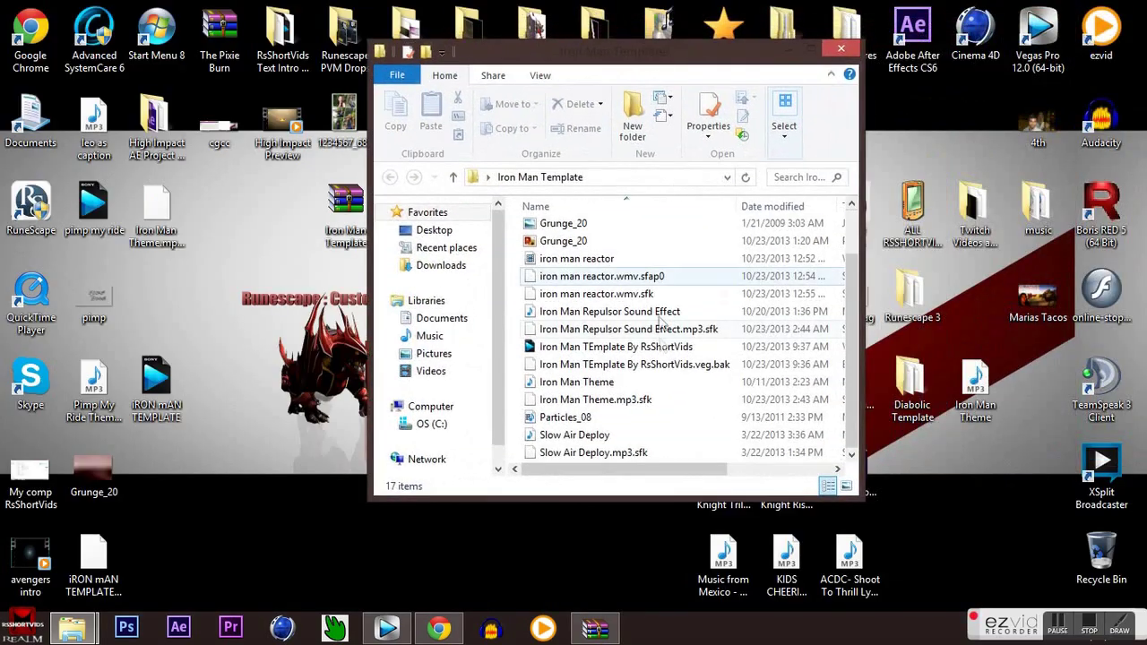
{"action": "left_click", "coordinate": [637, 346]}
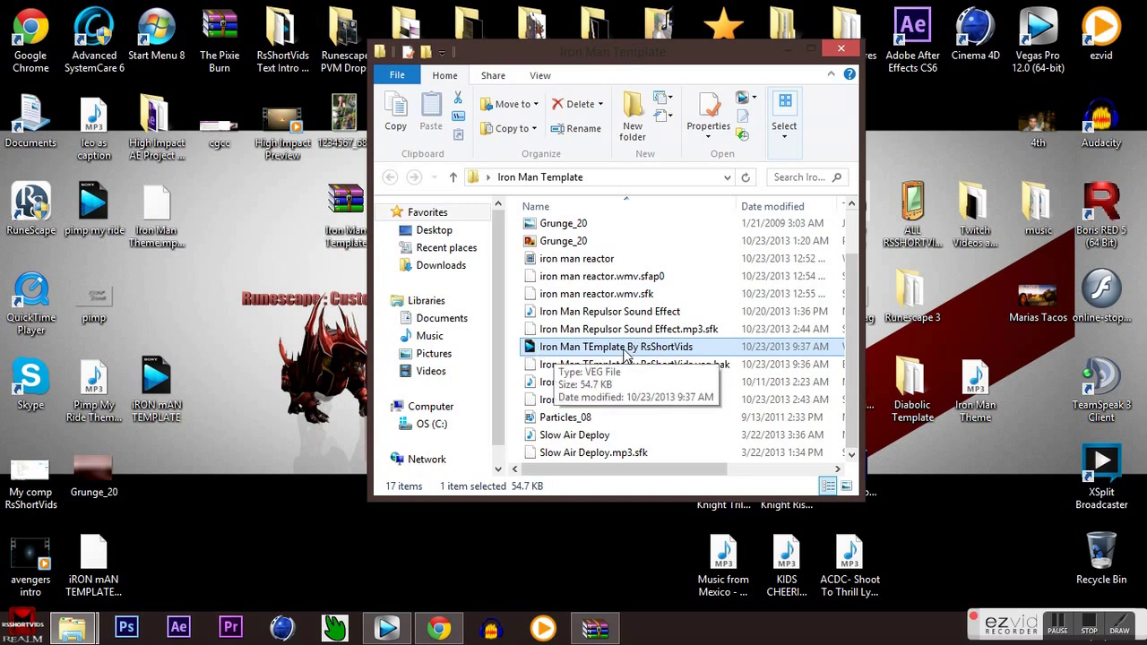
{"action": "left_click_drag", "start_coordinate": [543, 468], "coordinate": [536, 498]}
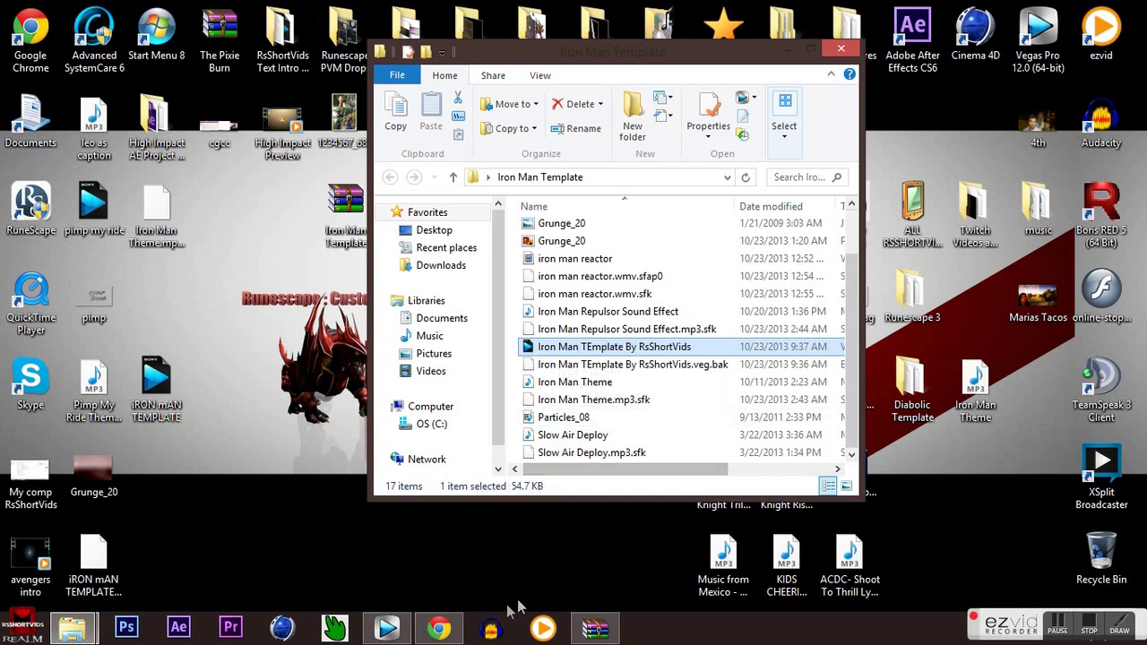
Bring Vegas forward and scrub the intro to the RSSHORTVIDS title at 7.14 seconds.
{"action": "left_click", "coordinate": [400, 632]}
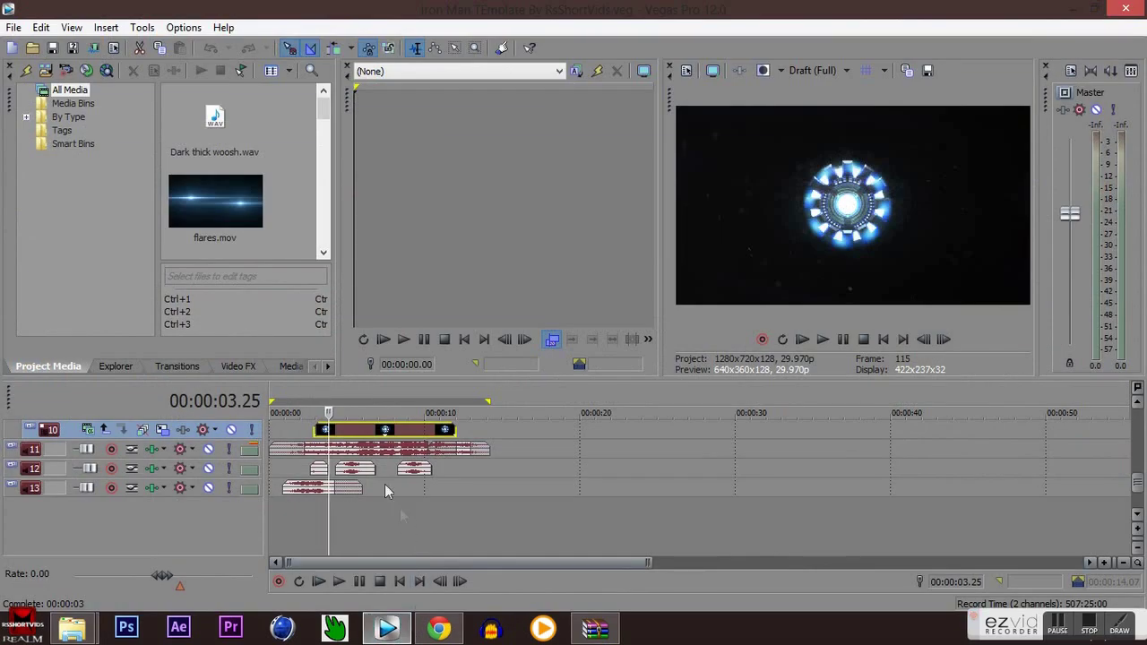
{"action": "left_click_drag", "start_coordinate": [1138, 487], "coordinate": [1138, 399]}
{"action": "left_click_drag", "start_coordinate": [371, 407], "coordinate": [457, 394]}
{"action": "scroll", "coordinate": [475, 475], "scroll_direction": "up", "scroll_amount": 4}
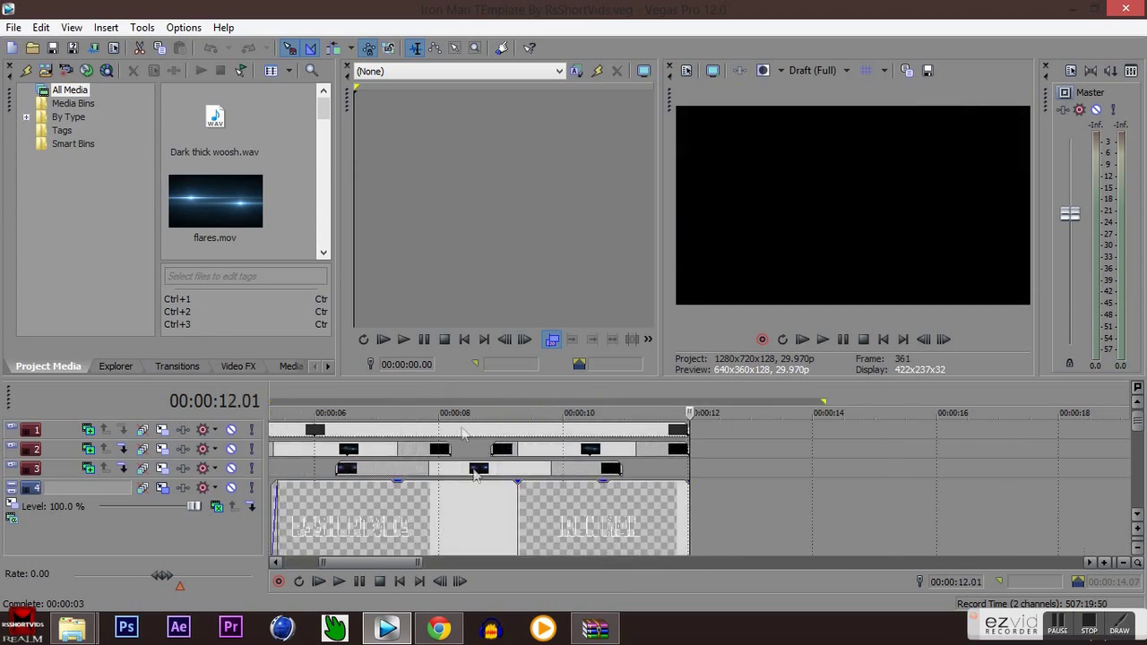
{"action": "left_click", "coordinate": [407, 515]}
{"action": "left_click_drag", "start_coordinate": [1136, 425], "coordinate": [1143, 435]}
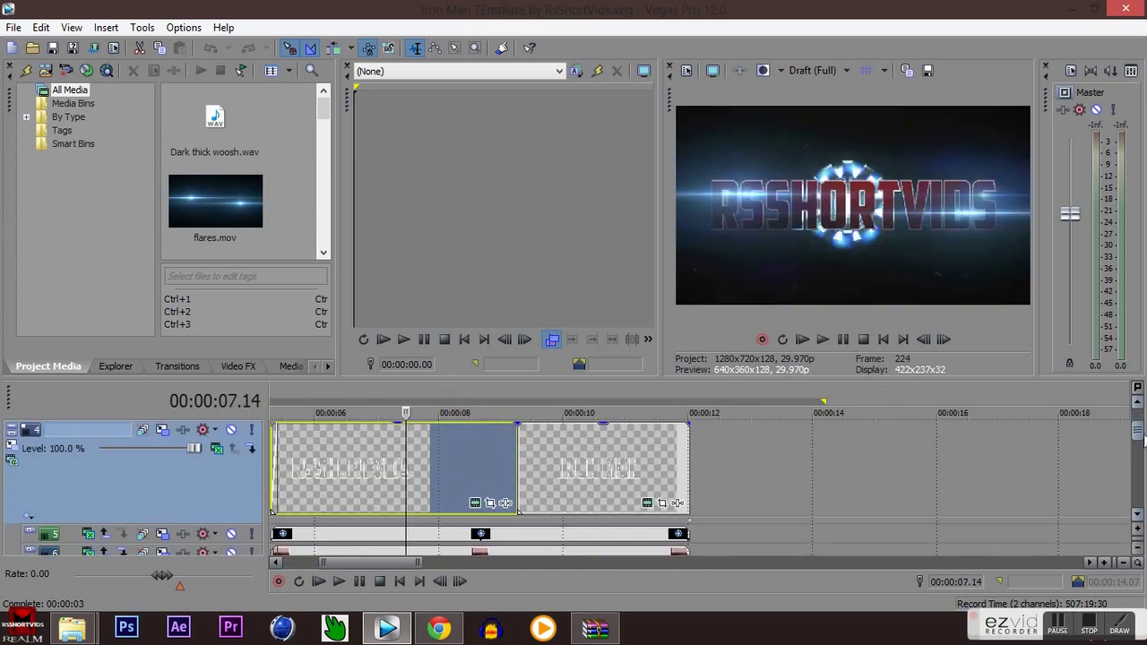
{"action": "scroll", "coordinate": [573, 488], "scroll_direction": "up", "scroll_amount": 1}
{"action": "scroll", "coordinate": [574, 488], "scroll_direction": "down", "scroll_amount": 1}
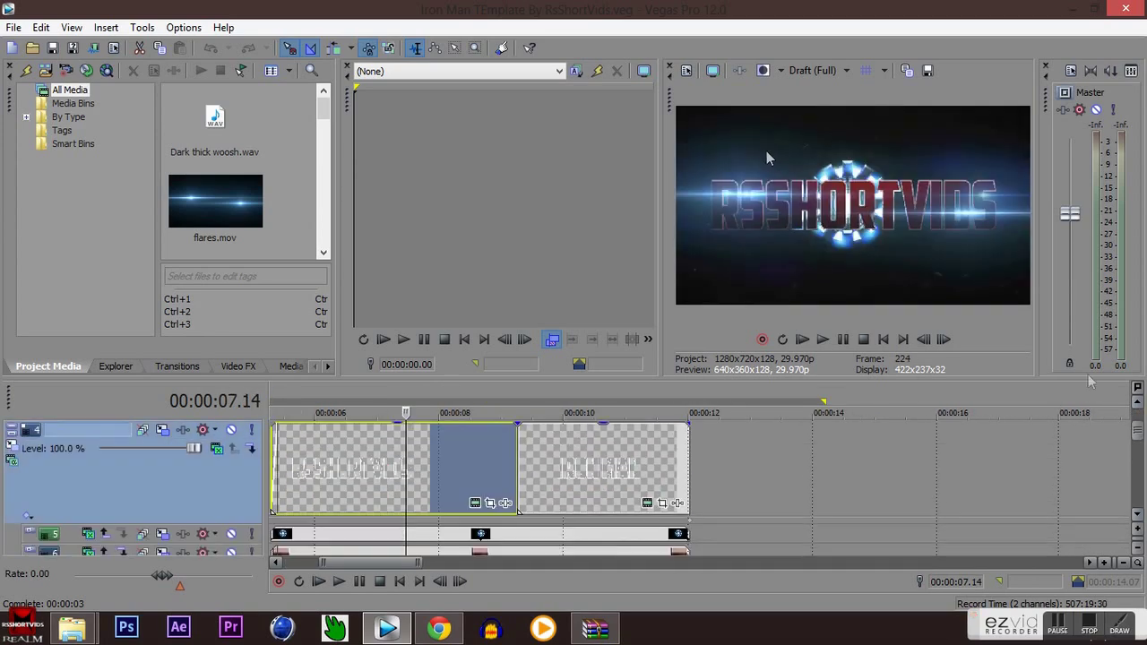
Set the preview quality to Best (Full) and select the title event on track 7.
{"action": "left_click", "coordinate": [815, 71]}
{"action": "mouse_move", "coordinate": [819, 135]}
{"action": "left_click", "coordinate": [905, 154]}
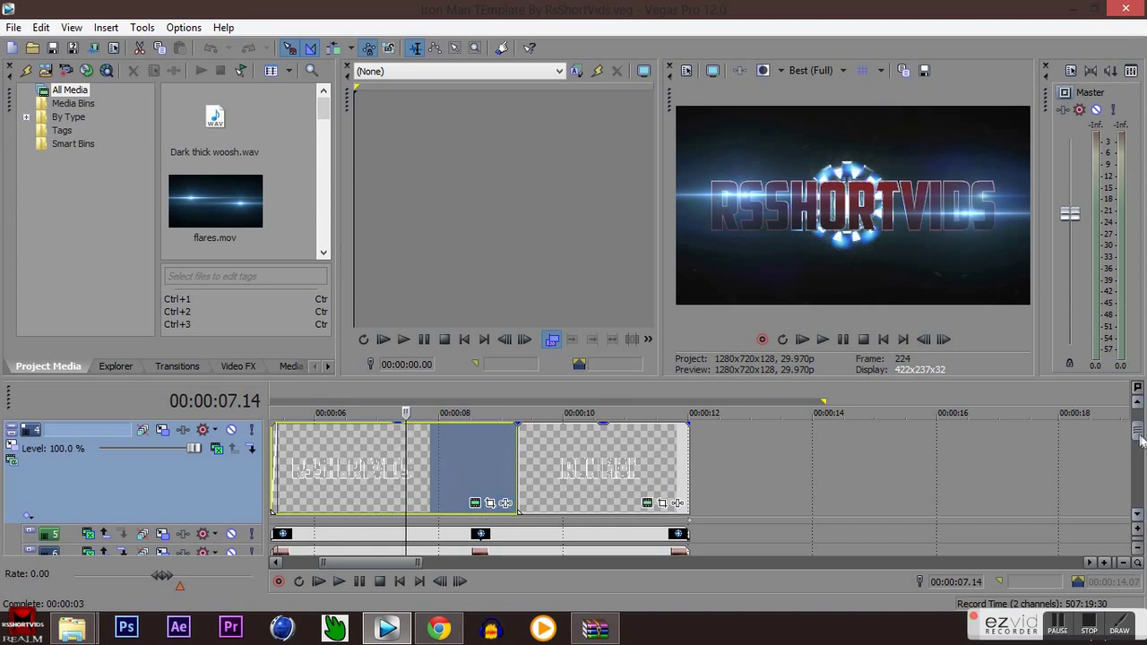
{"action": "left_click_drag", "start_coordinate": [1140, 439], "coordinate": [1141, 464]}
{"action": "left_click", "coordinate": [413, 452]}
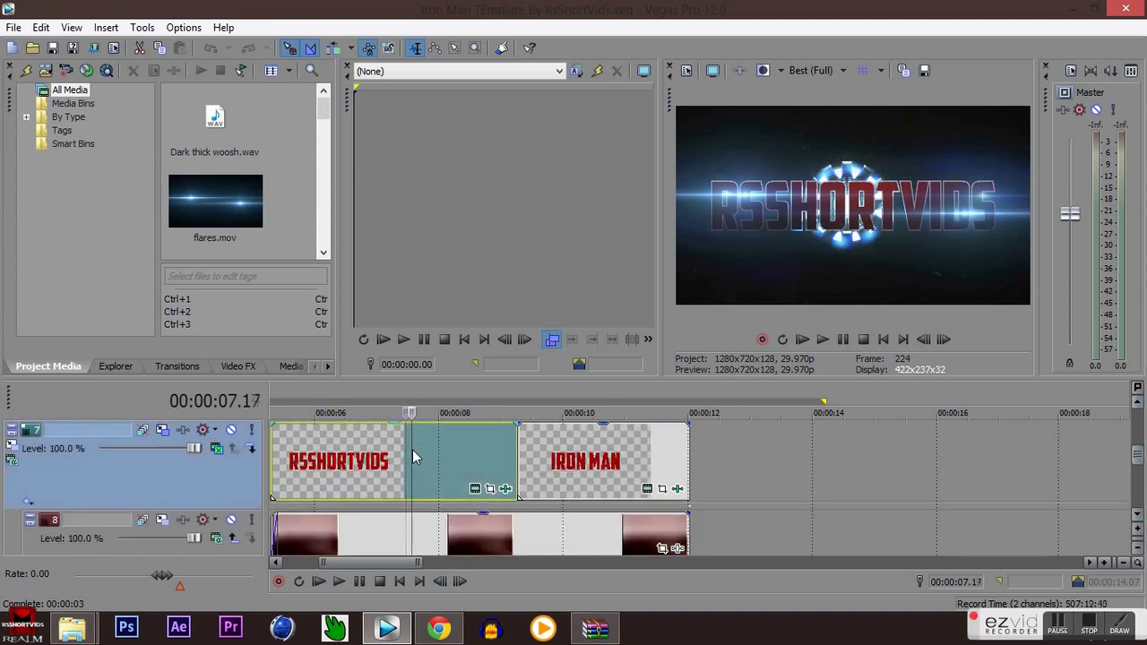
Replace the track 7 title text RSSHORTVIDS with CHANNEL.
{"action": "left_click", "coordinate": [478, 488]}
{"action": "left_click_drag", "start_coordinate": [387, 211], "coordinate": [60, 211]}
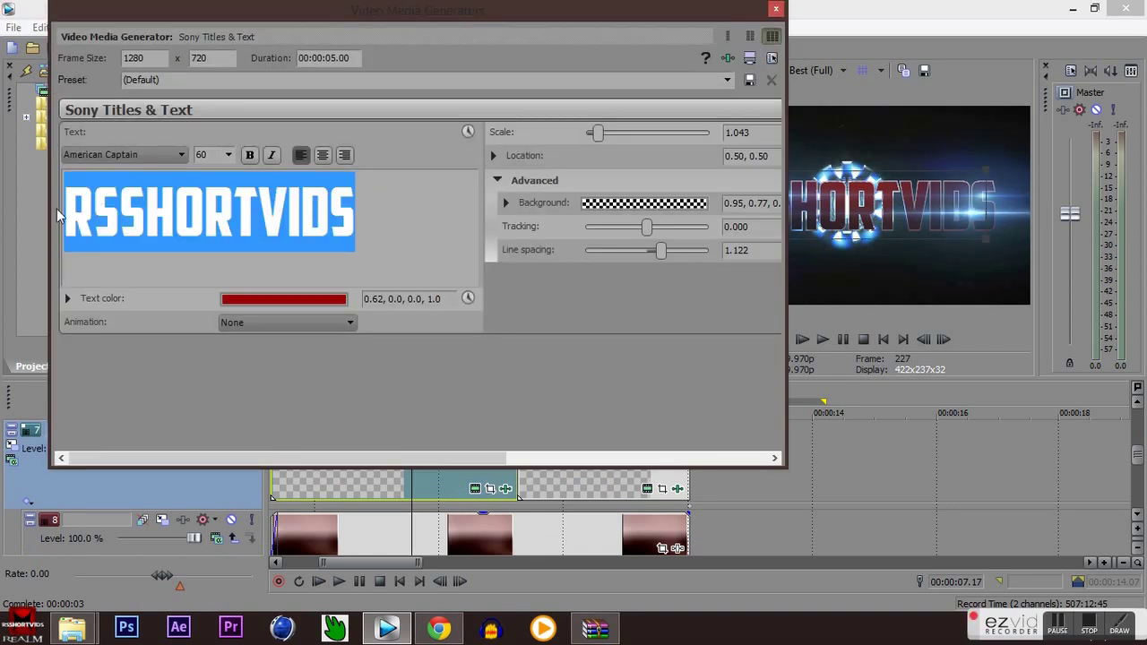
{"action": "type", "text": "CHANNEL"}
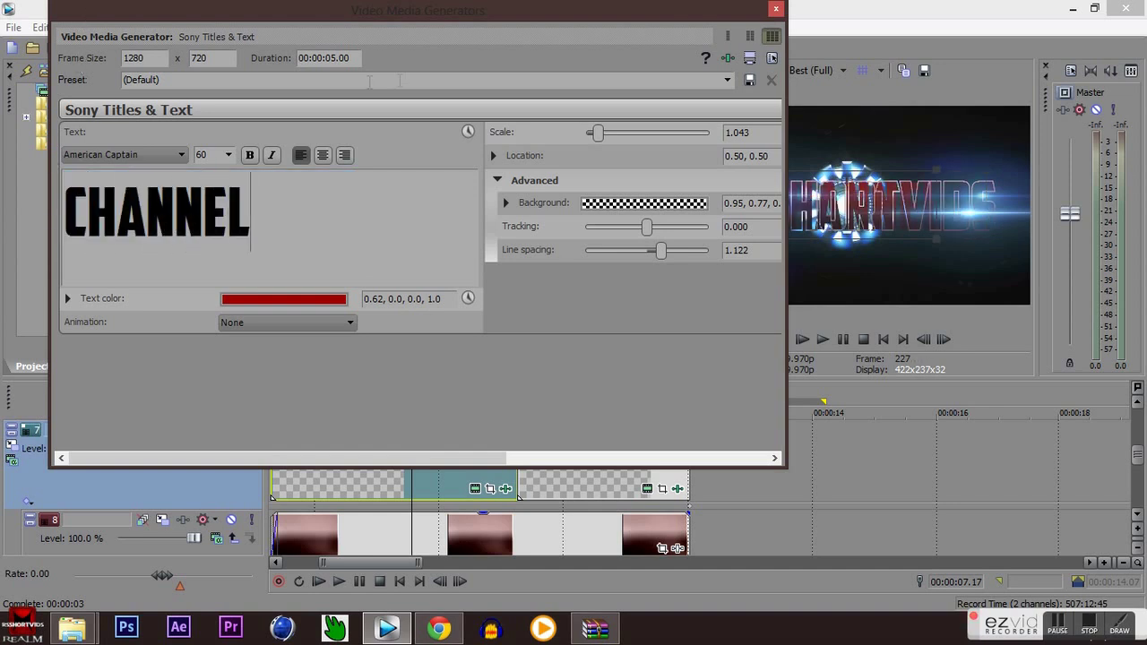
{"action": "left_click", "coordinate": [774, 10]}
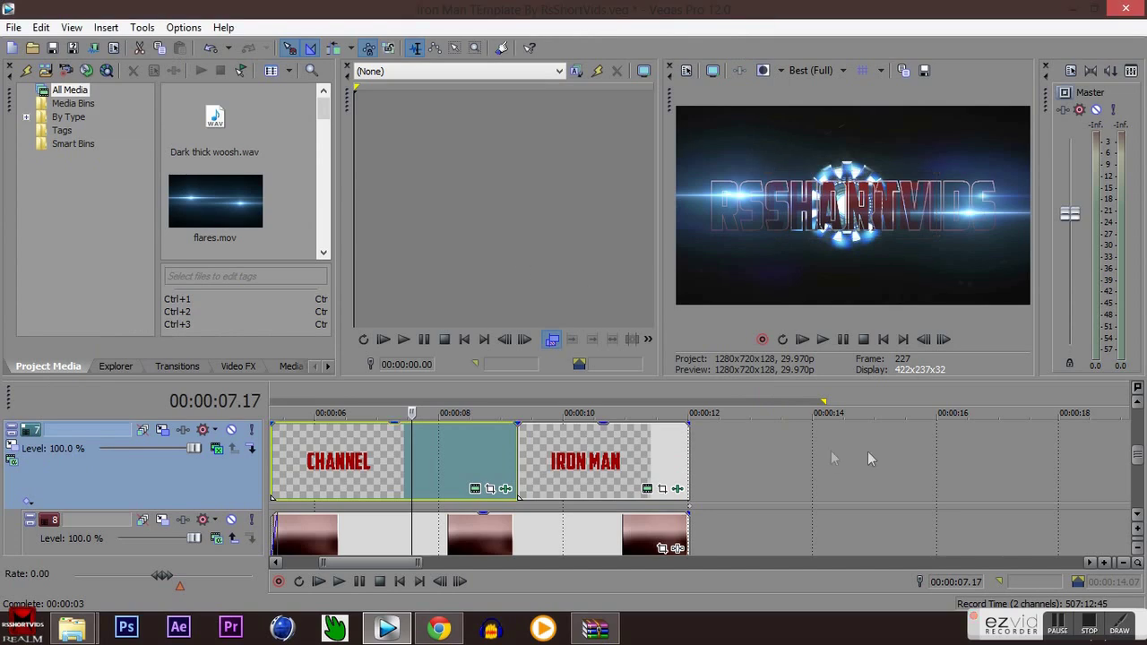
Change the track 4 title's text to CHANNEL as well.
{"action": "scroll", "coordinate": [1139, 454], "scroll_direction": "up", "scroll_amount": 2}
{"action": "scroll", "coordinate": [1138, 454], "scroll_direction": "down", "scroll_amount": 2}
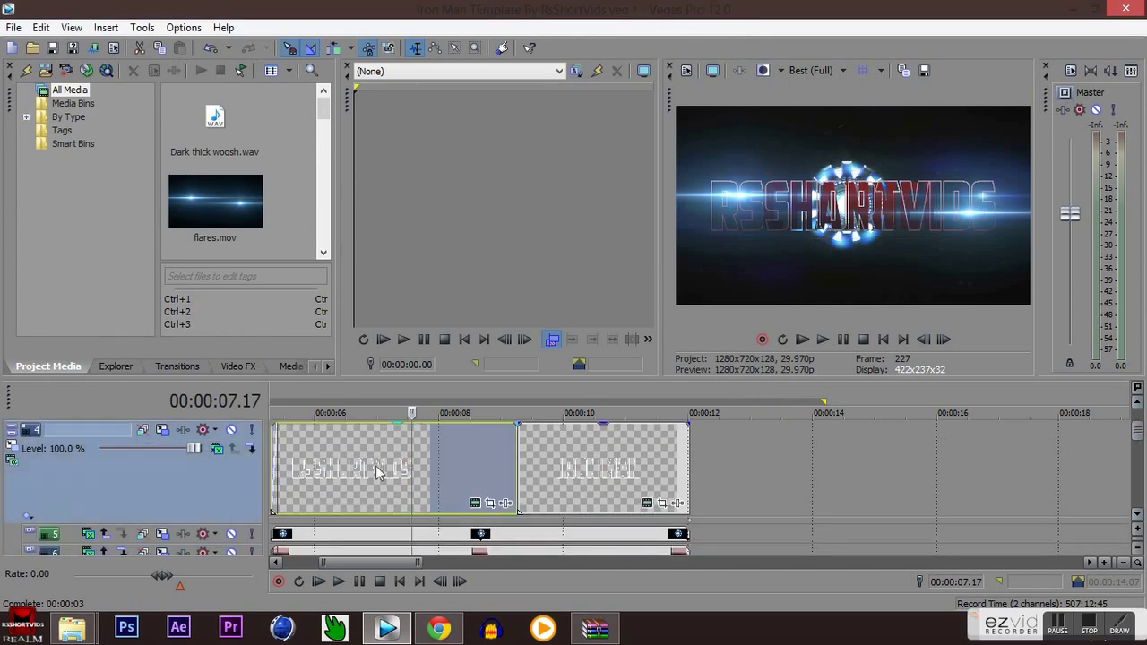
{"action": "left_click", "coordinate": [375, 484]}
{"action": "left_click", "coordinate": [475, 504]}
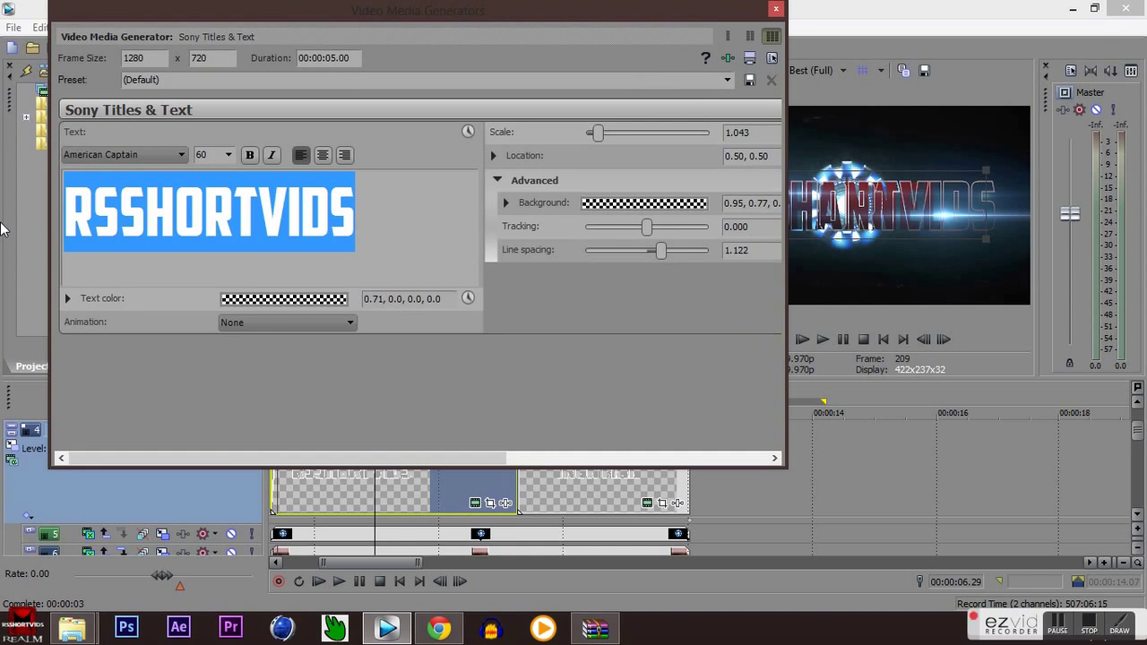
{"action": "type", "text": "CHANNEL"}
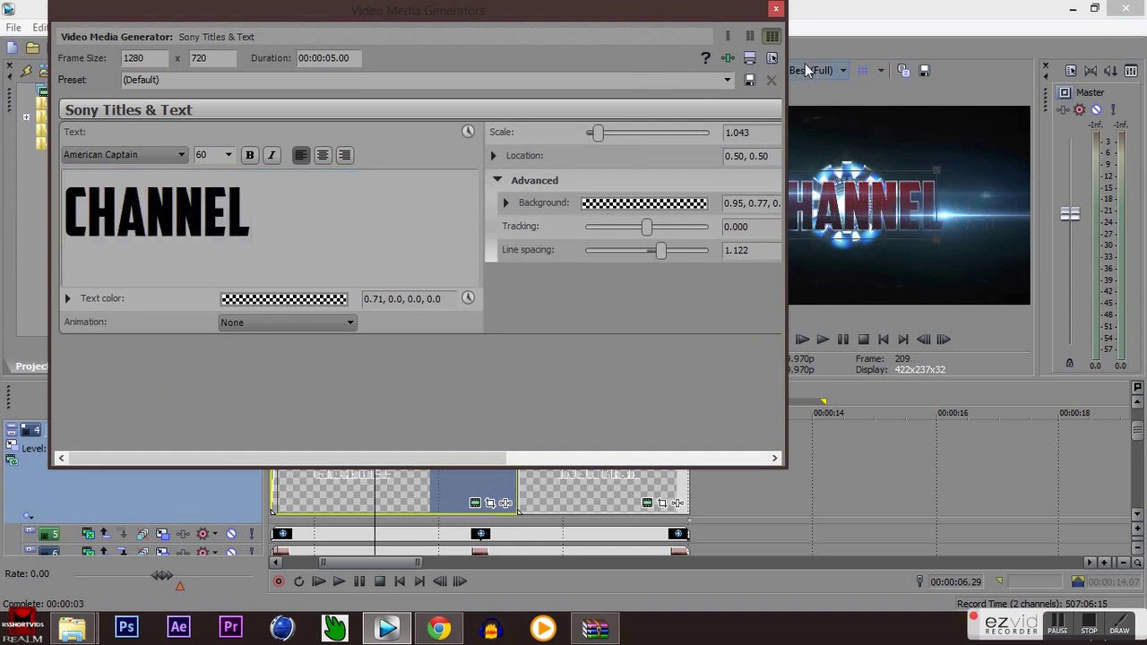
{"action": "left_click", "coordinate": [776, 9]}
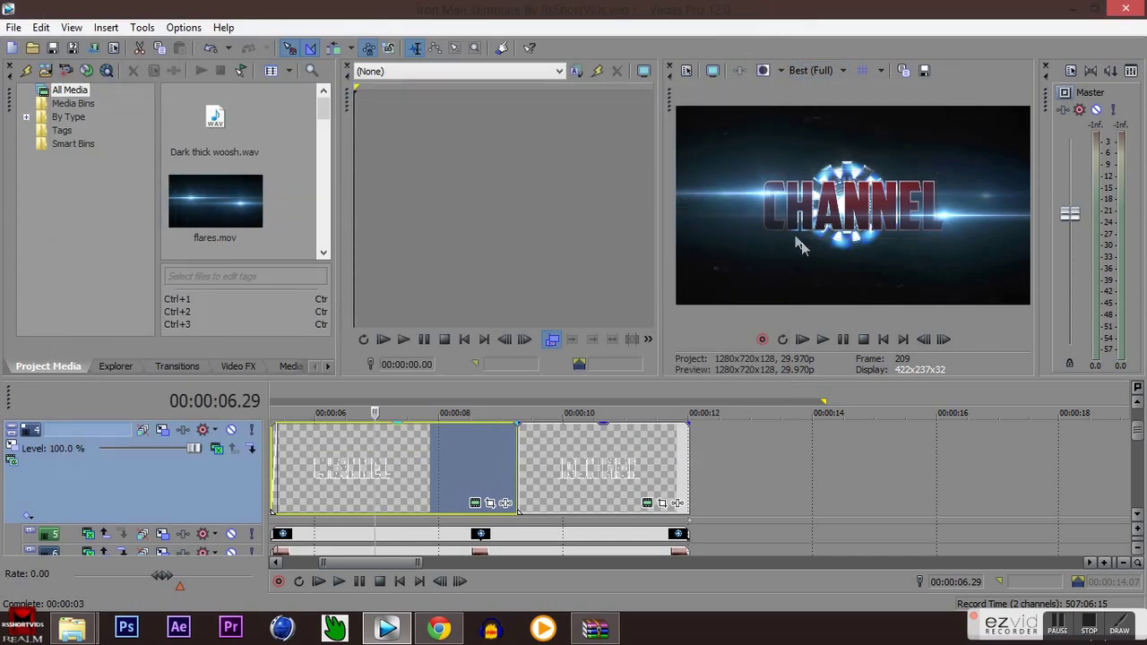
Preview the IRON MAN title, then check the CHANNEL title on track 7 has red text.
{"action": "left_click", "coordinate": [612, 453]}
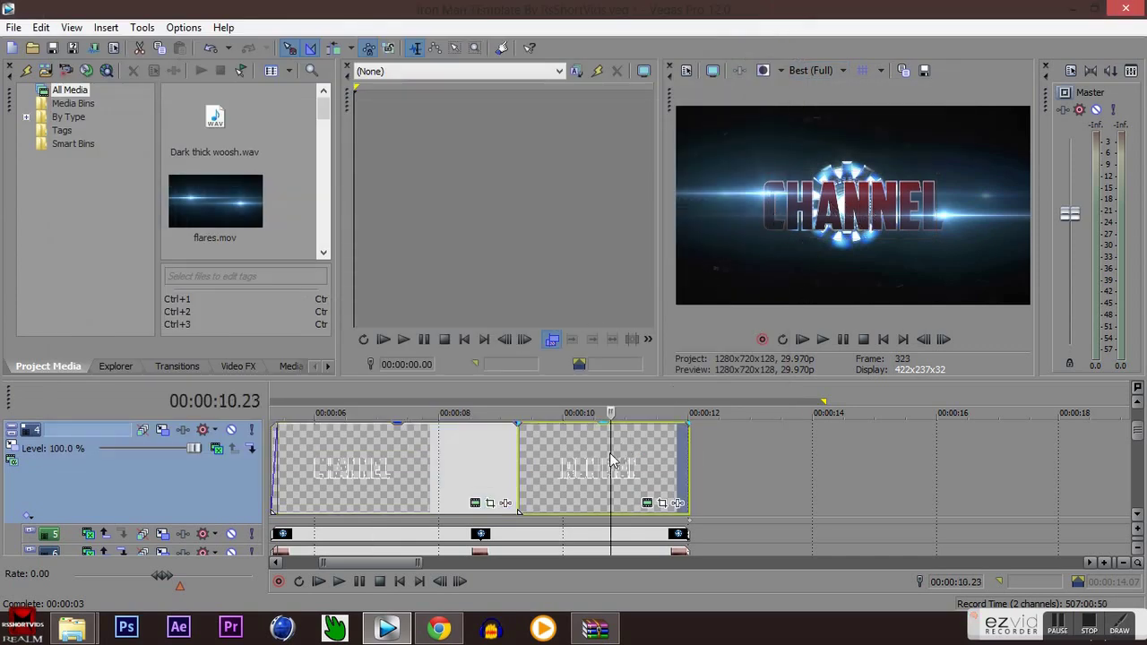
{"action": "left_click_drag", "start_coordinate": [1136, 432], "coordinate": [1141, 459]}
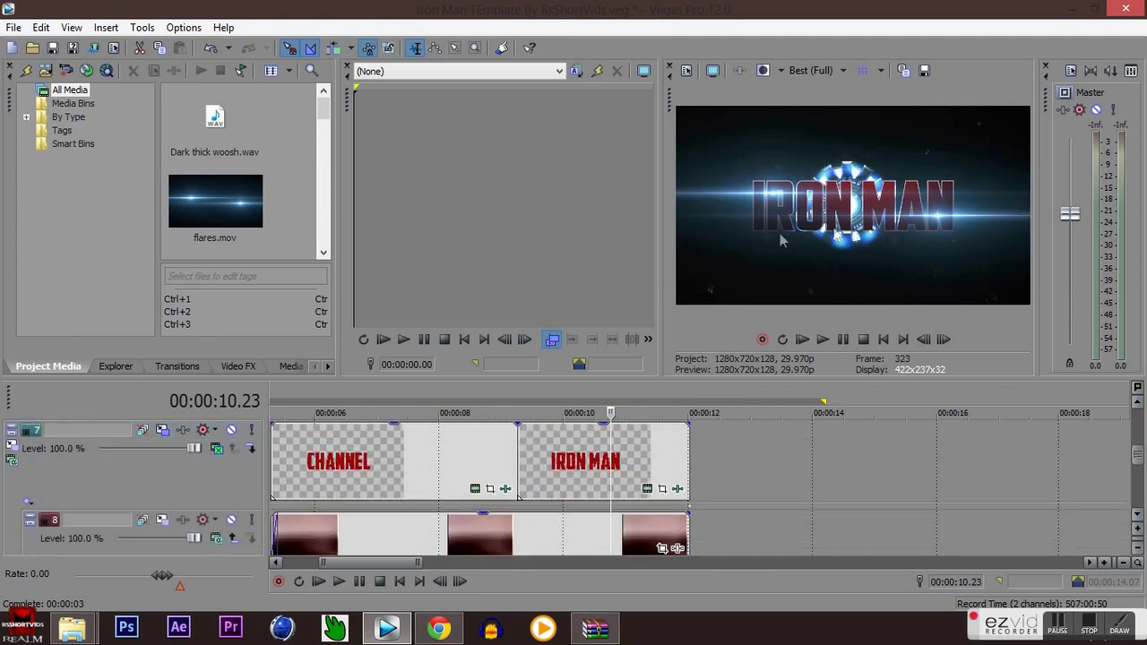
{"action": "left_click", "coordinate": [379, 448]}
{"action": "left_click", "coordinate": [476, 489]}
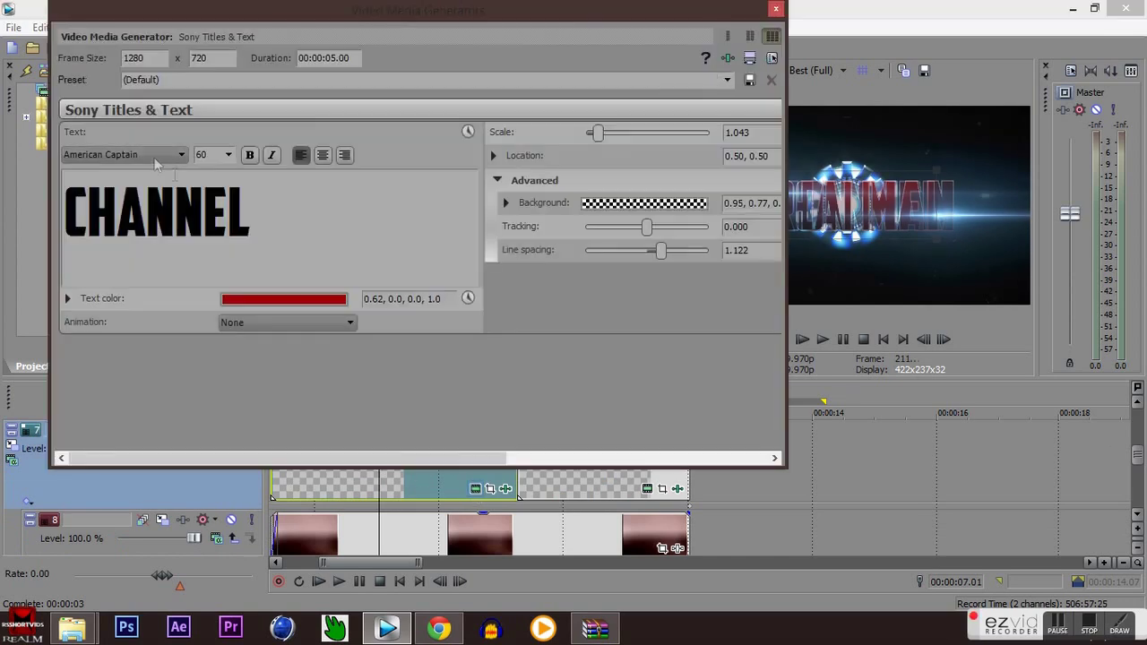
{"action": "left_click", "coordinate": [776, 8]}
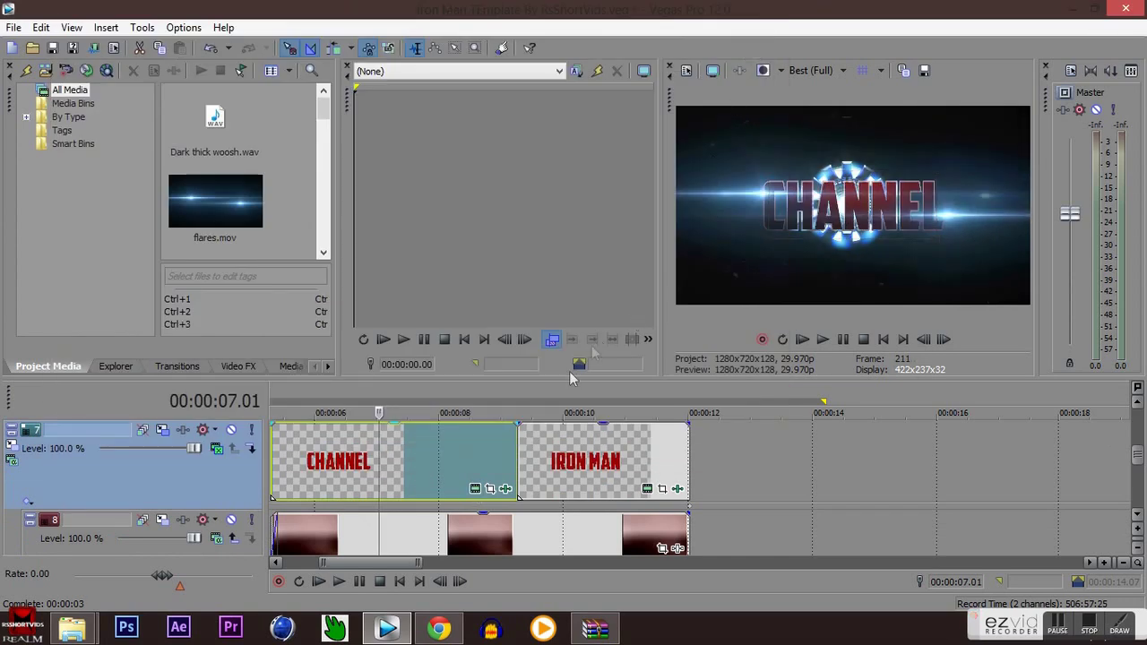
{"action": "left_click_drag", "start_coordinate": [387, 572], "coordinate": [341, 561]}
Stretch the loop bar from the start to 00:00:14.07 and select that whole region.
{"action": "scroll", "coordinate": [484, 411], "scroll_direction": "down", "scroll_amount": 5}
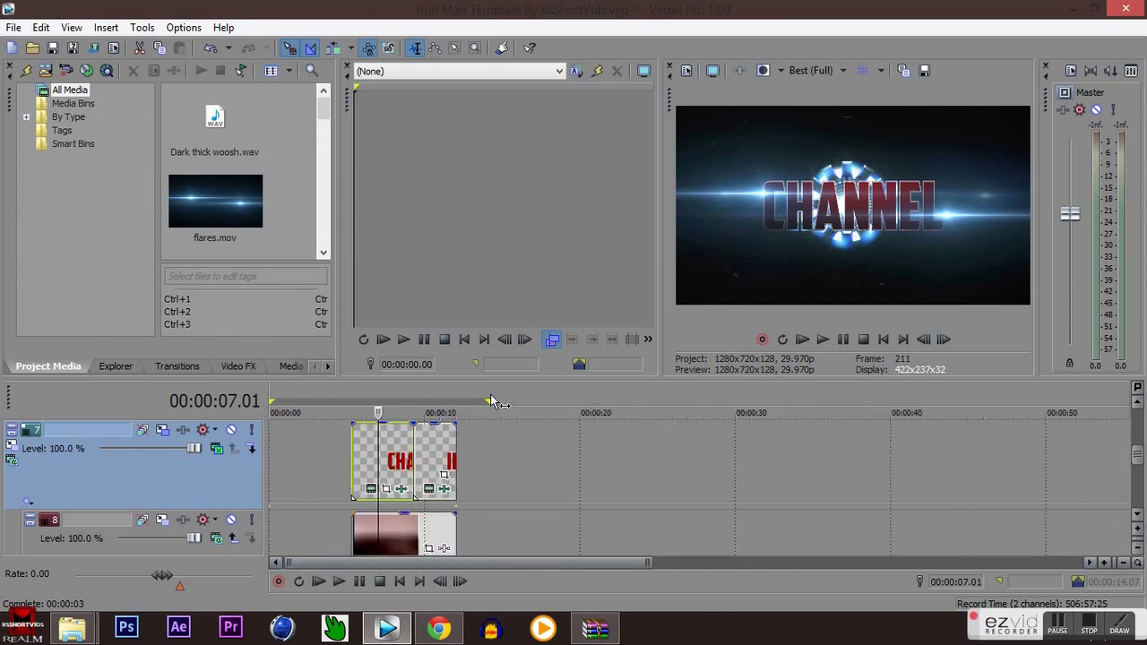
{"action": "left_click_drag", "start_coordinate": [487, 401], "coordinate": [270, 401]}
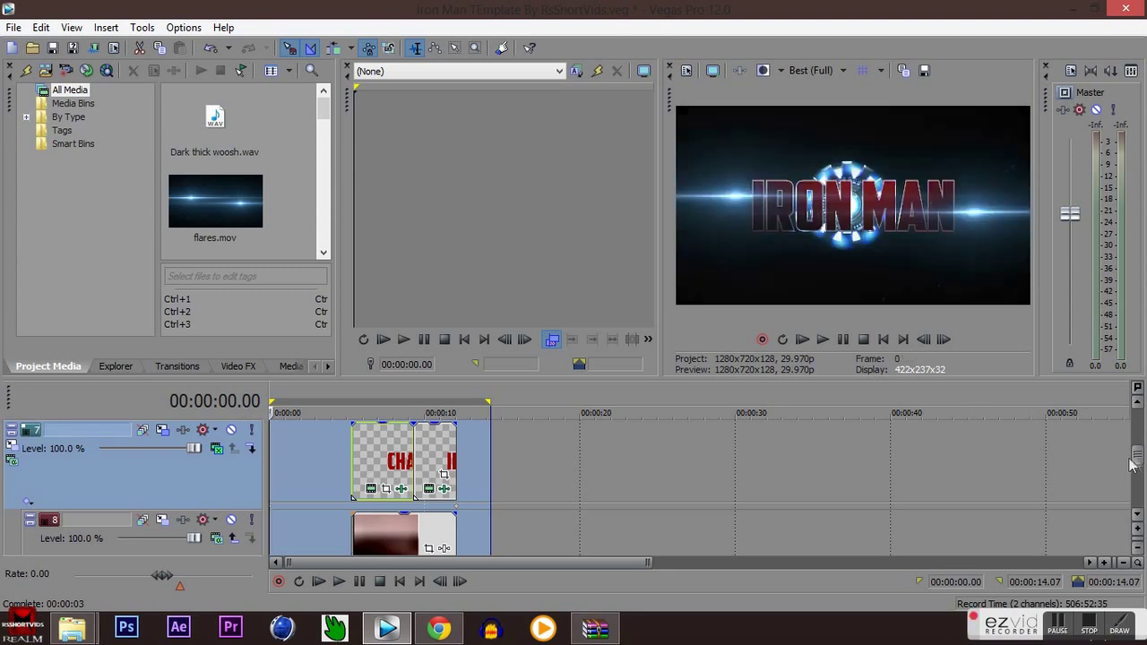
{"action": "left_click_drag", "start_coordinate": [1137, 459], "coordinate": [1137, 490]}
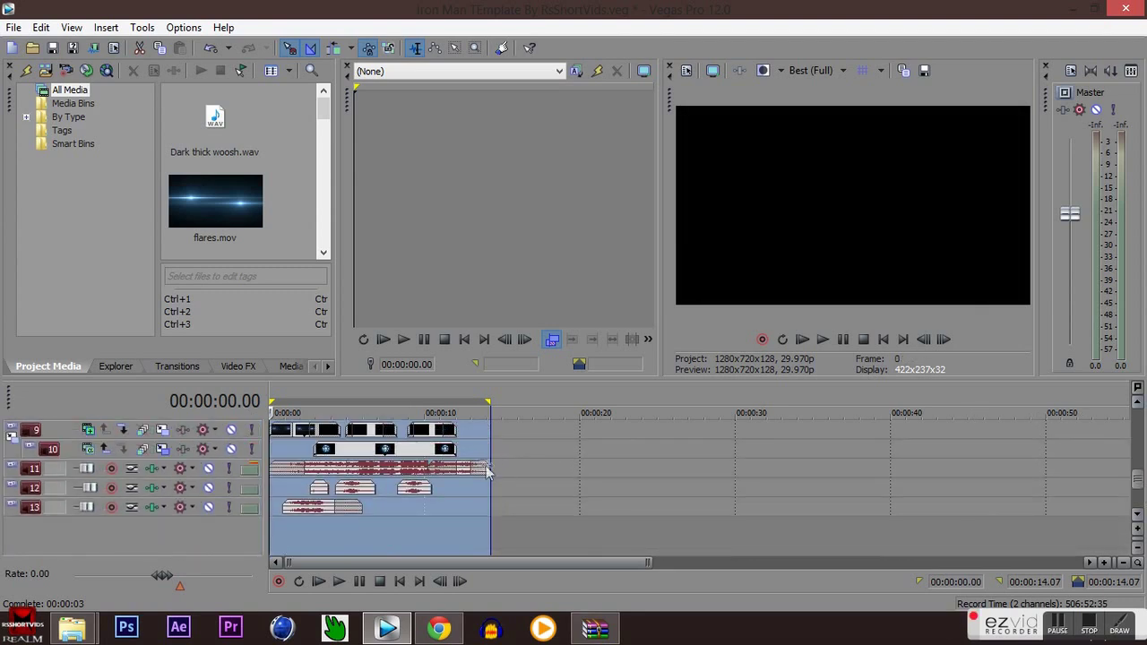
{"action": "double_click", "coordinate": [488, 400]}
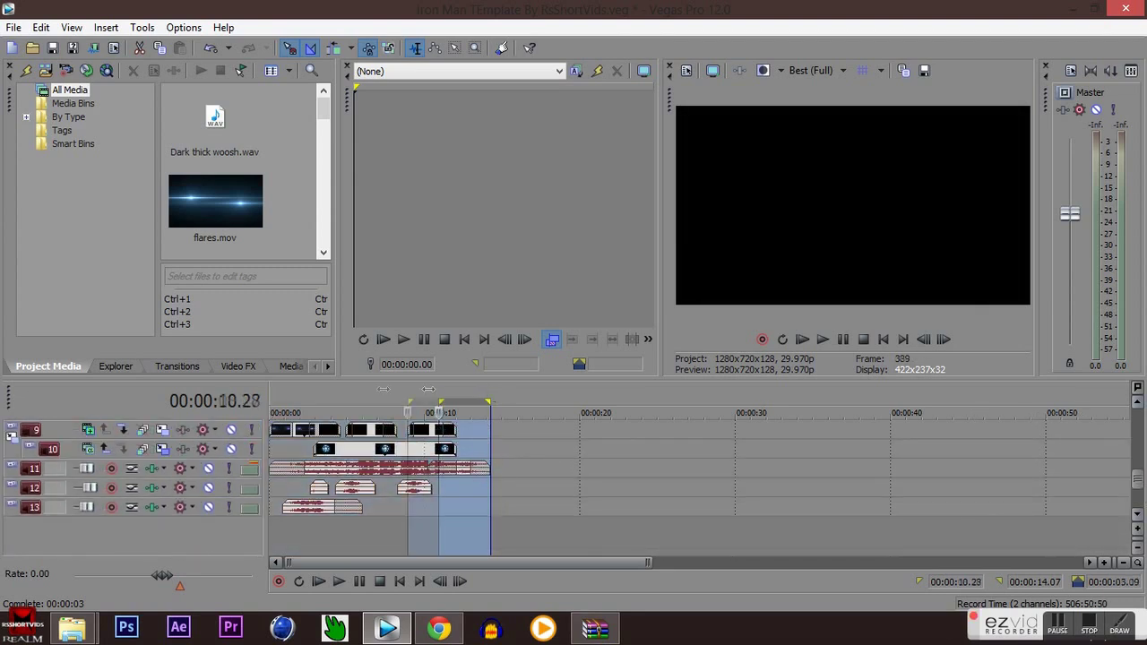
In Render As, choose Windows Media Video V11's 6 Mbps HD 720-30p Video template for customizing.
{"action": "left_click", "coordinate": [14, 27]}
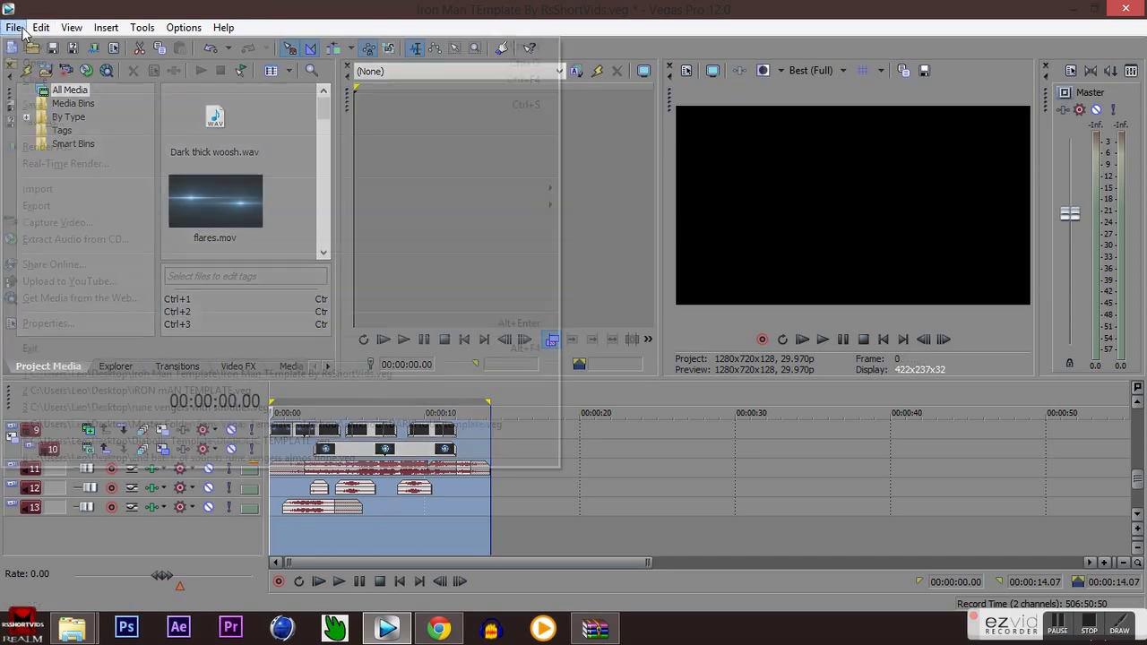
{"action": "left_click", "coordinate": [179, 146]}
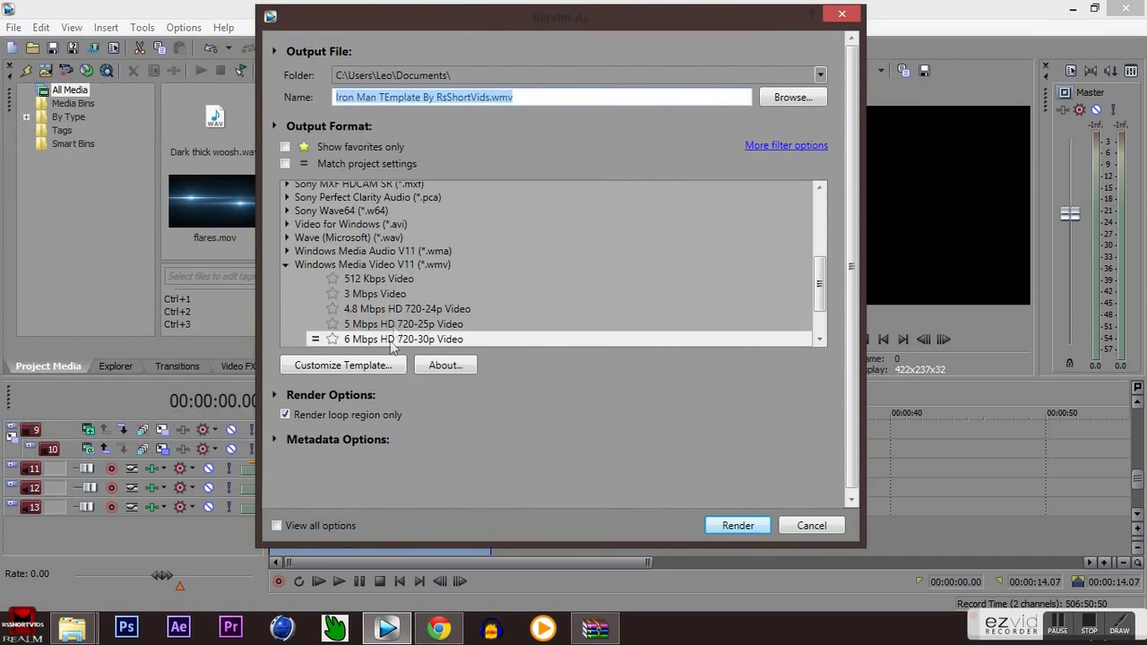
{"action": "left_click", "coordinate": [363, 268]}
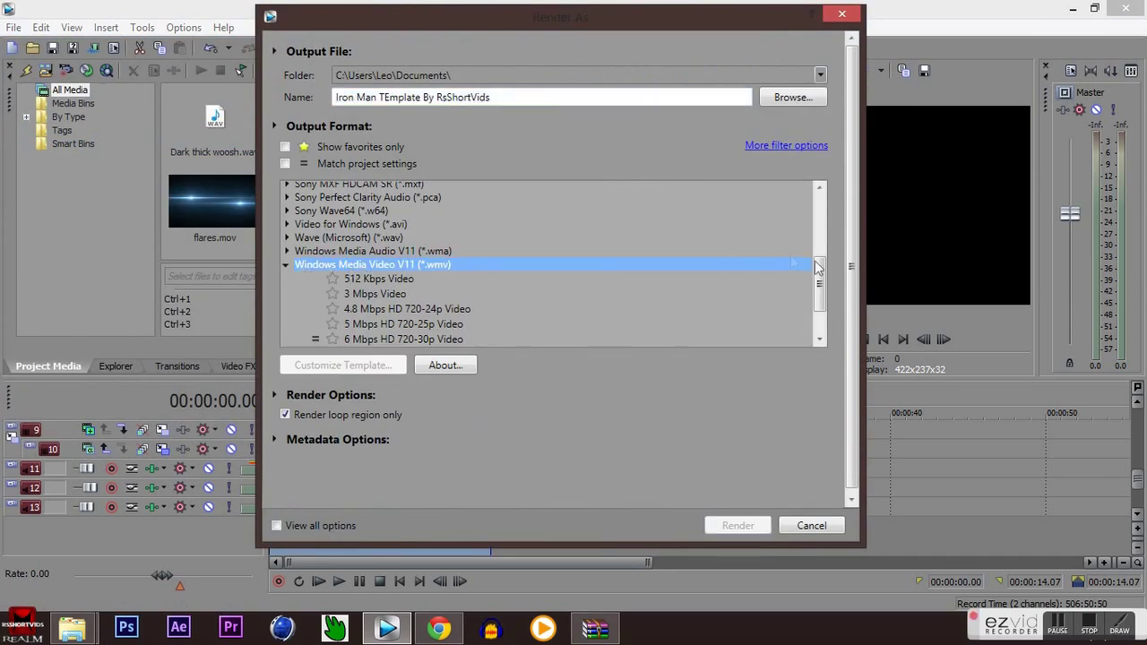
{"action": "mouse_move", "coordinate": [818, 266]}
{"action": "left_mouse_down"}
{"action": "mouse_move", "coordinate": [825, 208]}
{"action": "mouse_move", "coordinate": [829, 270]}
{"action": "left_mouse_up"}
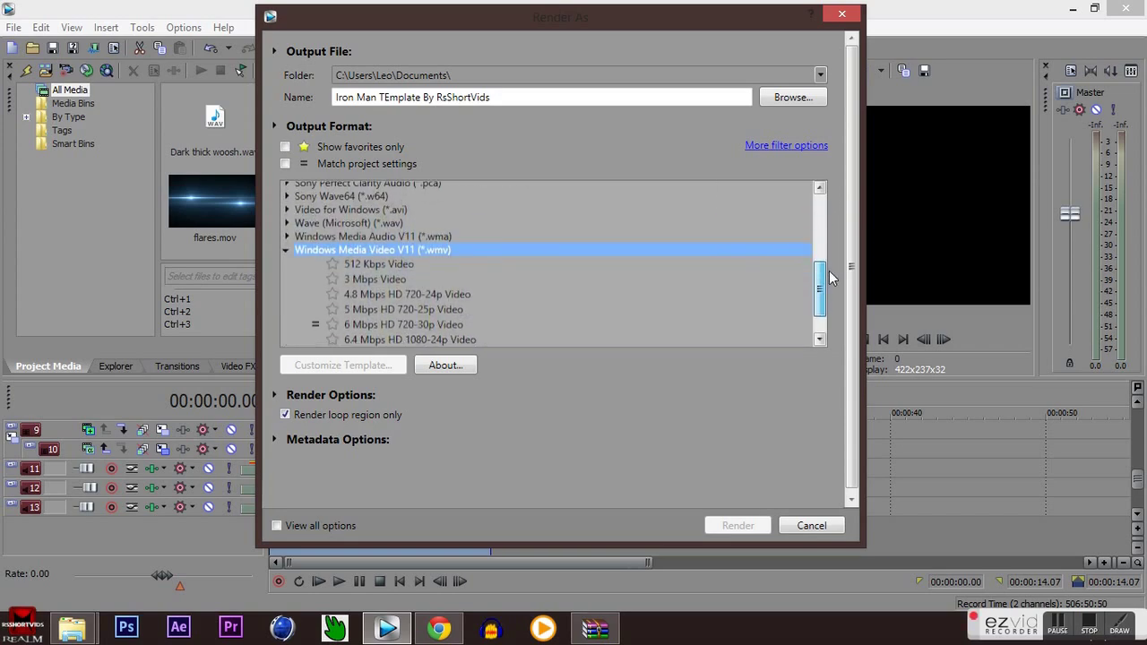
{"action": "double_click", "coordinate": [362, 250]}
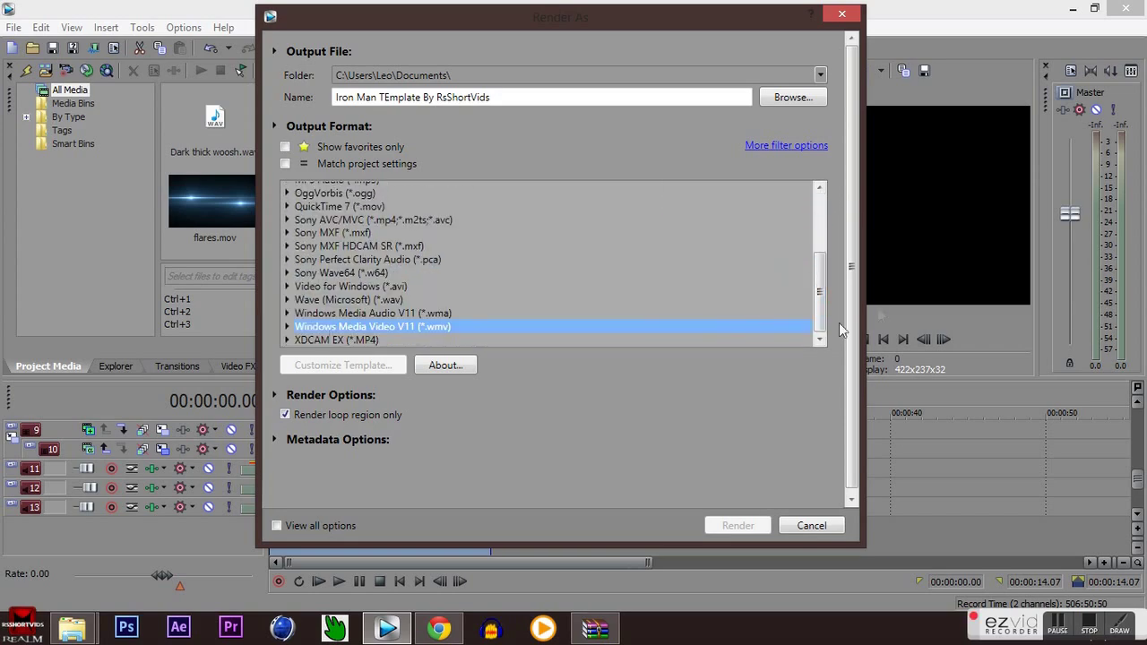
{"action": "double_click", "coordinate": [349, 328]}
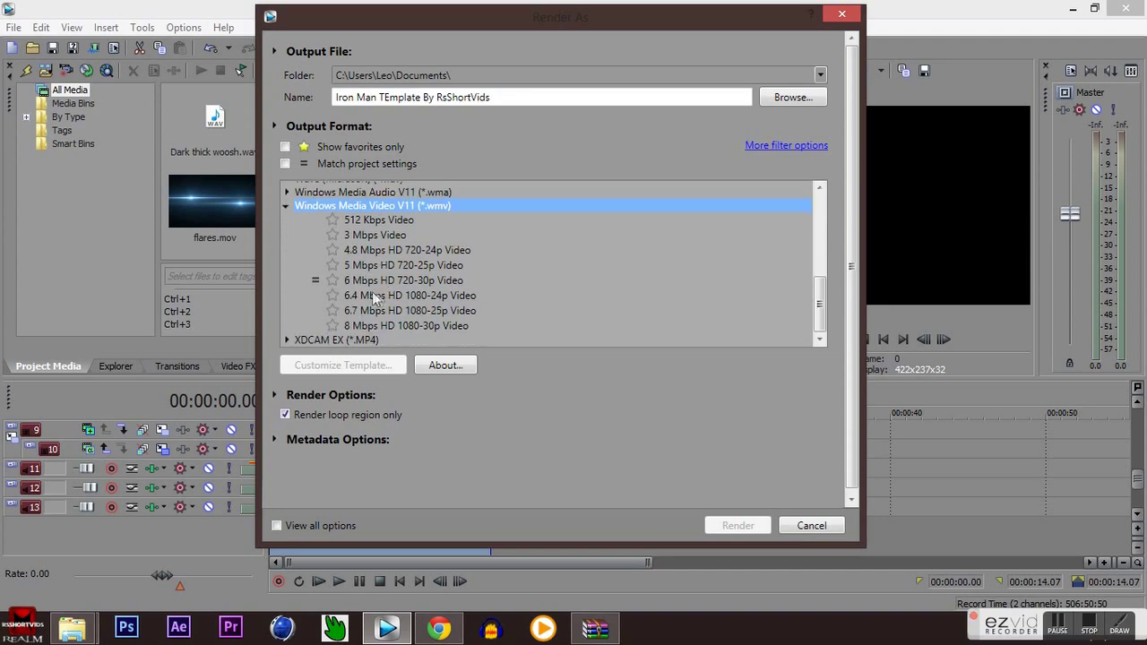
{"action": "left_click", "coordinate": [363, 281]}
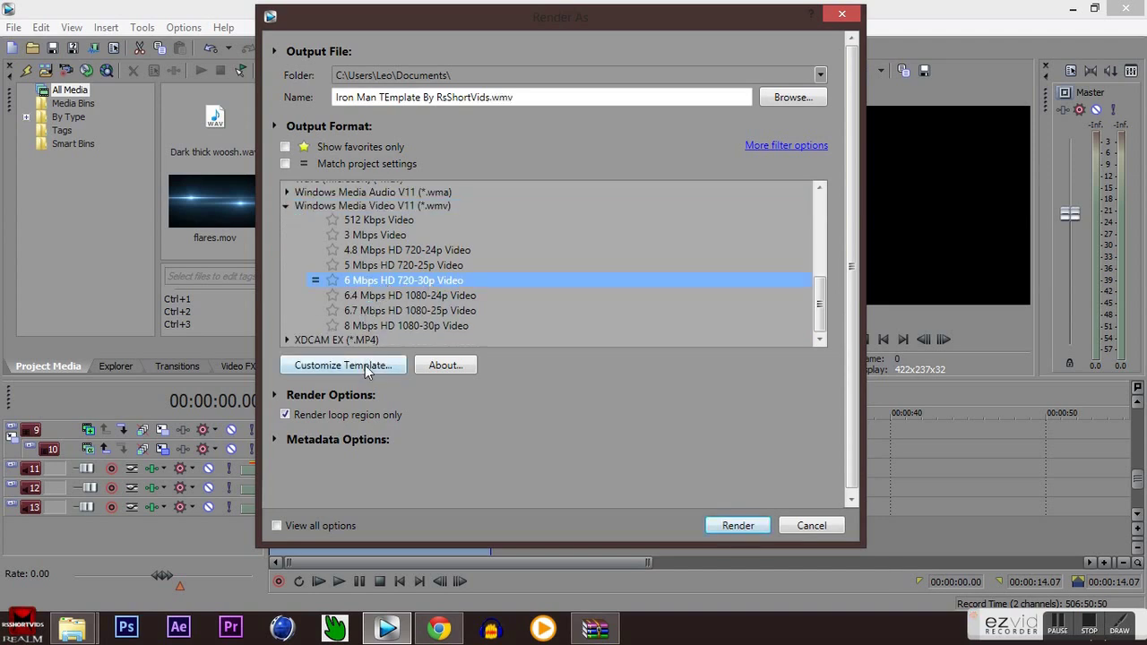
{"action": "left_click", "coordinate": [357, 367]}
{"action": "left_click", "coordinate": [372, 282]}
{"action": "left_click", "coordinate": [381, 368]}
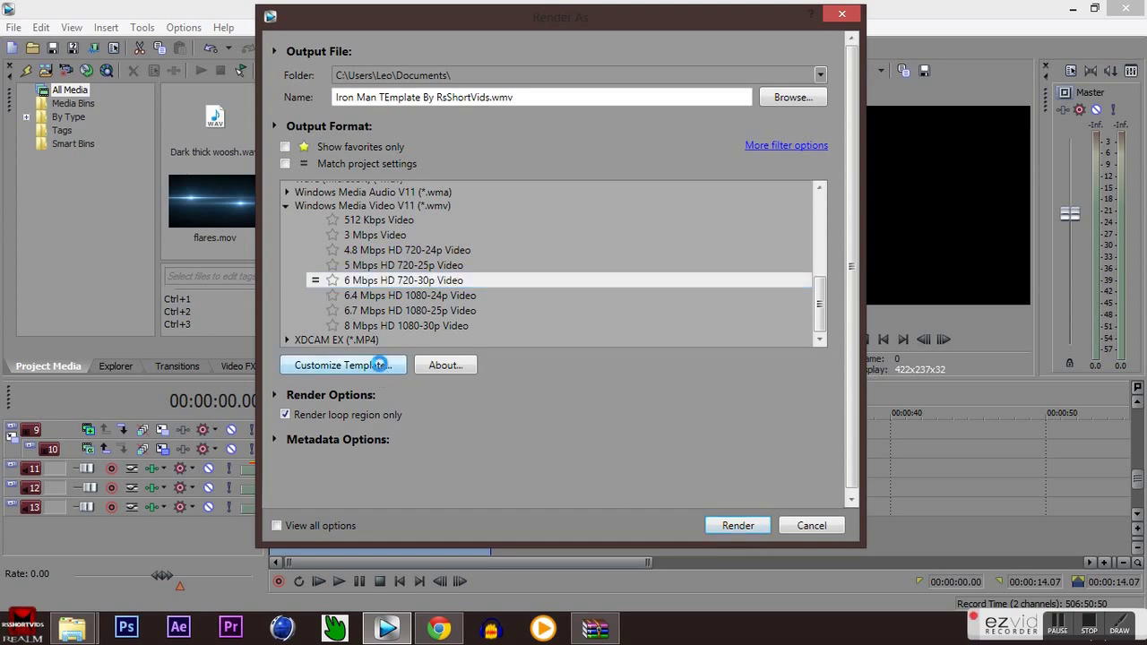
Set the video format to Windows Media Video 9 Advanced Profile with Quality VBR mode.
{"action": "left_click", "coordinate": [459, 474]}
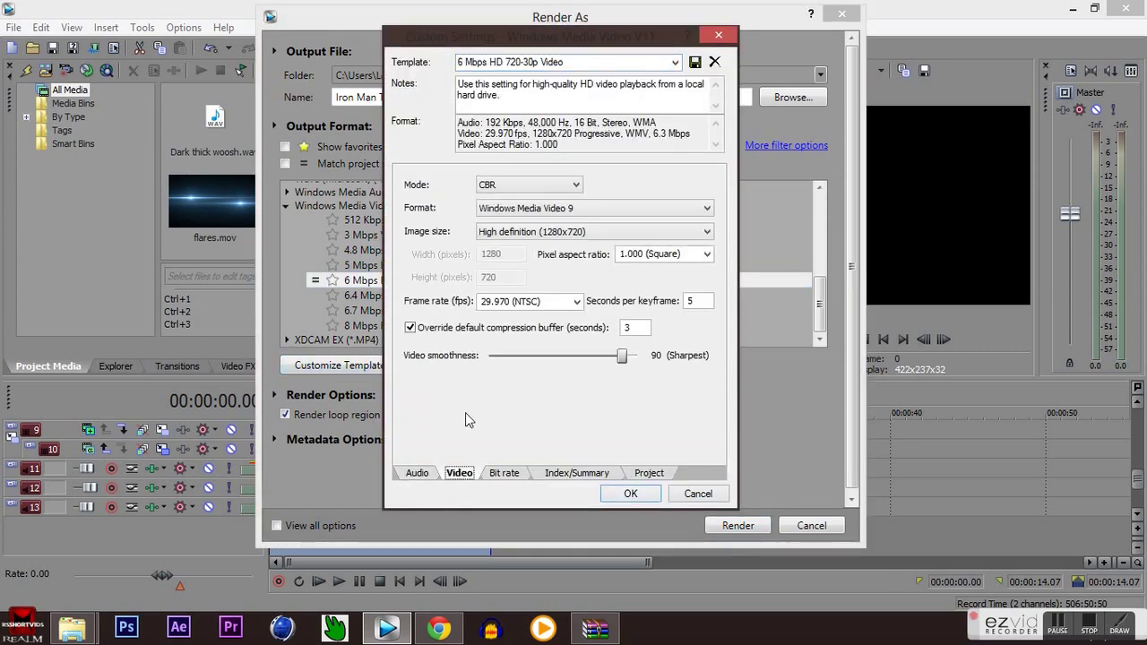
{"action": "left_click", "coordinate": [617, 209]}
{"action": "left_click", "coordinate": [560, 278]}
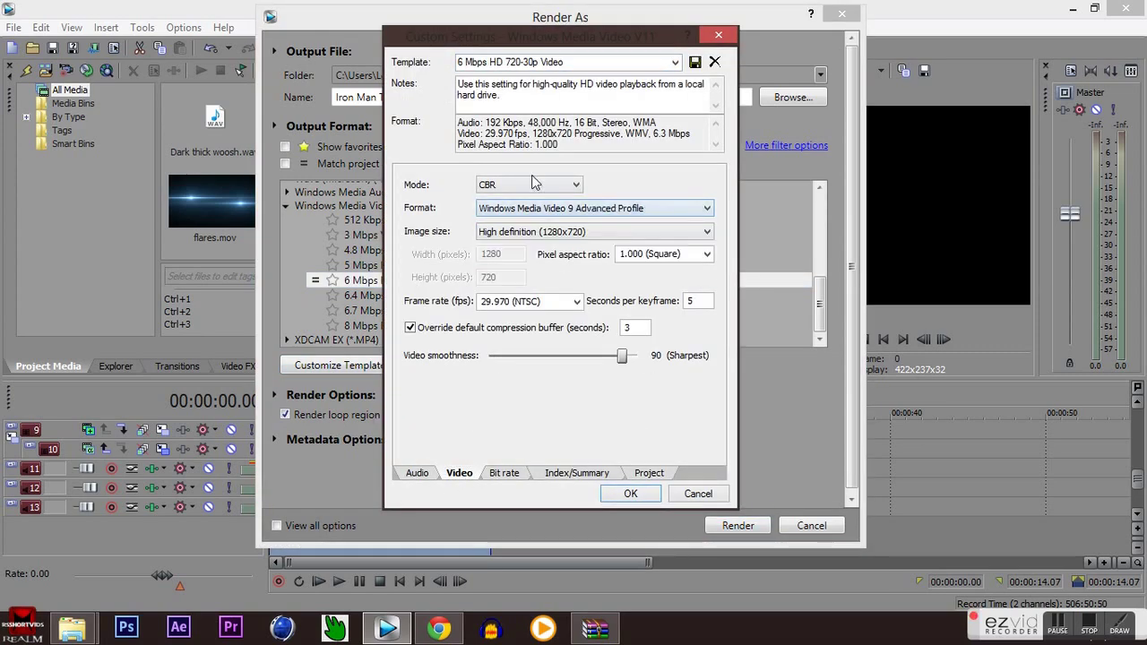
{"action": "left_click", "coordinate": [532, 184]}
{"action": "left_click", "coordinate": [501, 233]}
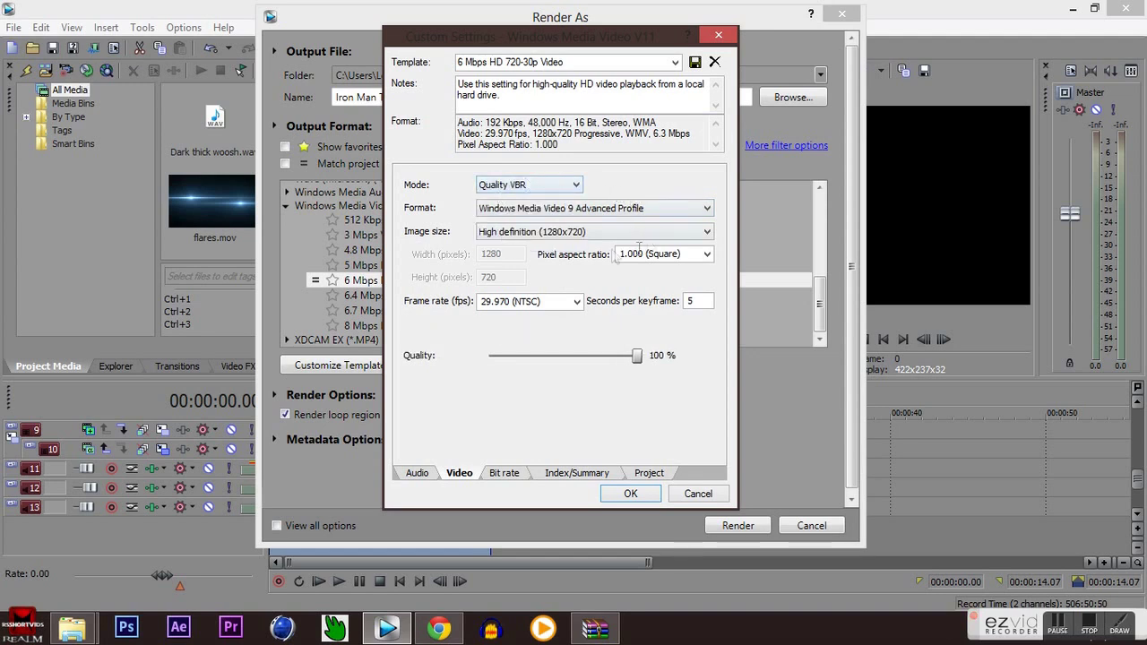
{"action": "left_click", "coordinate": [533, 185]}
{"action": "left_click", "coordinate": [653, 171]}
{"action": "left_click", "coordinate": [707, 207]}
{"action": "left_click", "coordinate": [627, 272]}
Review the bit rate, index and project settings, then apply the customised template.
{"action": "left_click", "coordinate": [504, 473]}
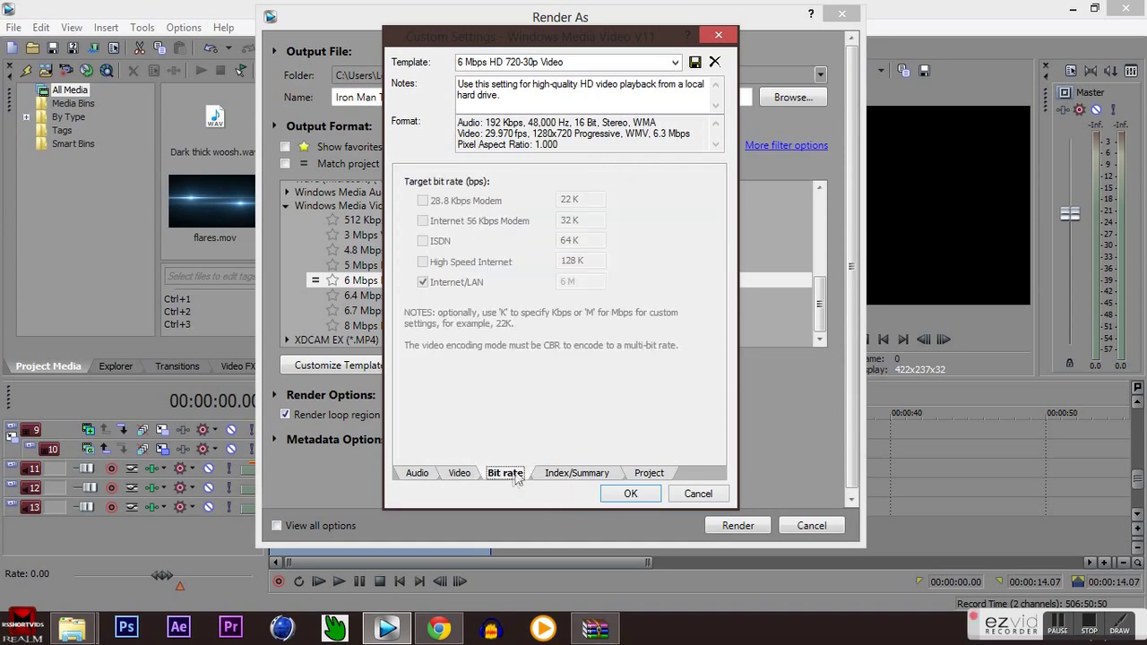
{"action": "left_click", "coordinate": [577, 473]}
{"action": "left_click", "coordinate": [648, 472]}
{"action": "left_click", "coordinate": [630, 494]}
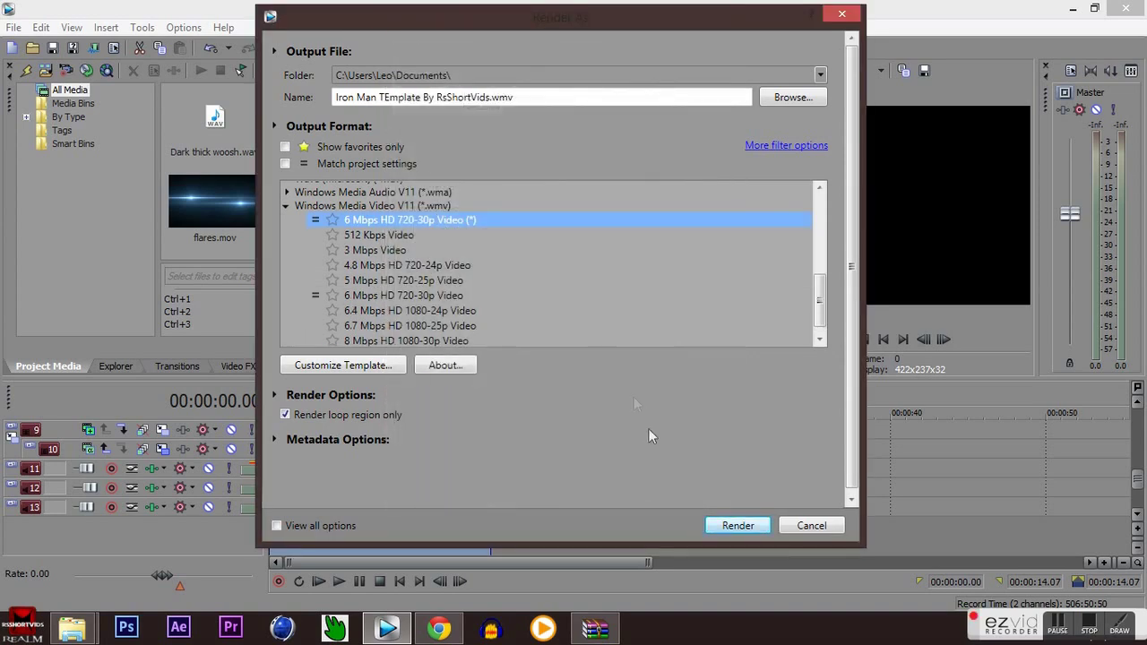
Start the render, decline overwriting the existing WMV file, and close Render As.
{"action": "left_click", "coordinate": [736, 527]}
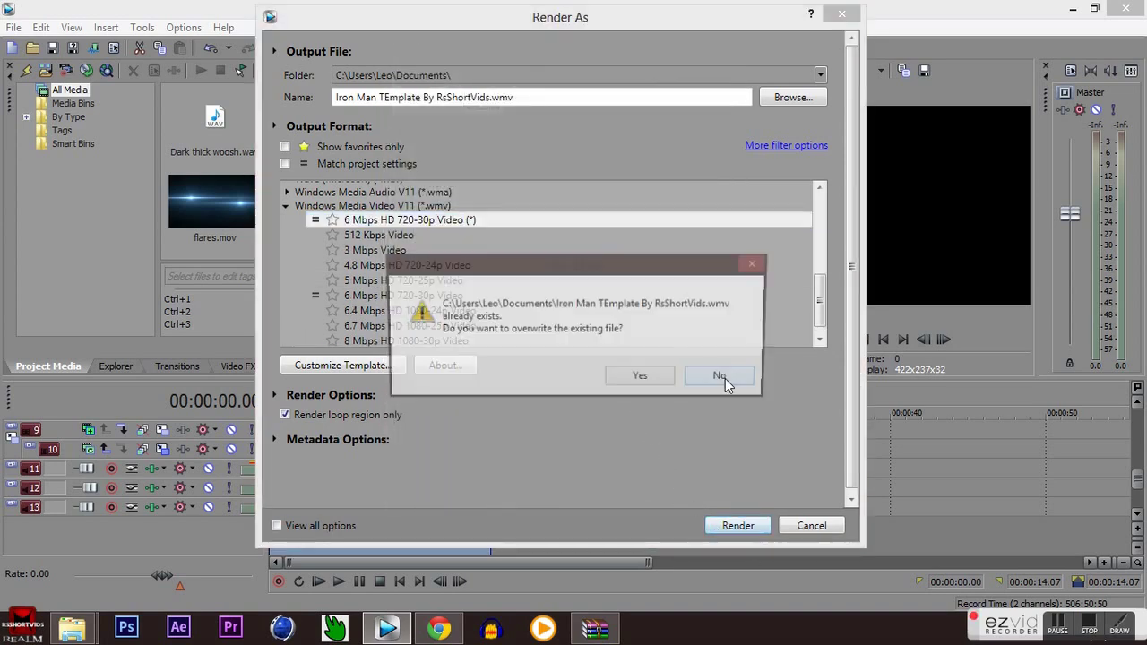
{"action": "left_click", "coordinate": [721, 379]}
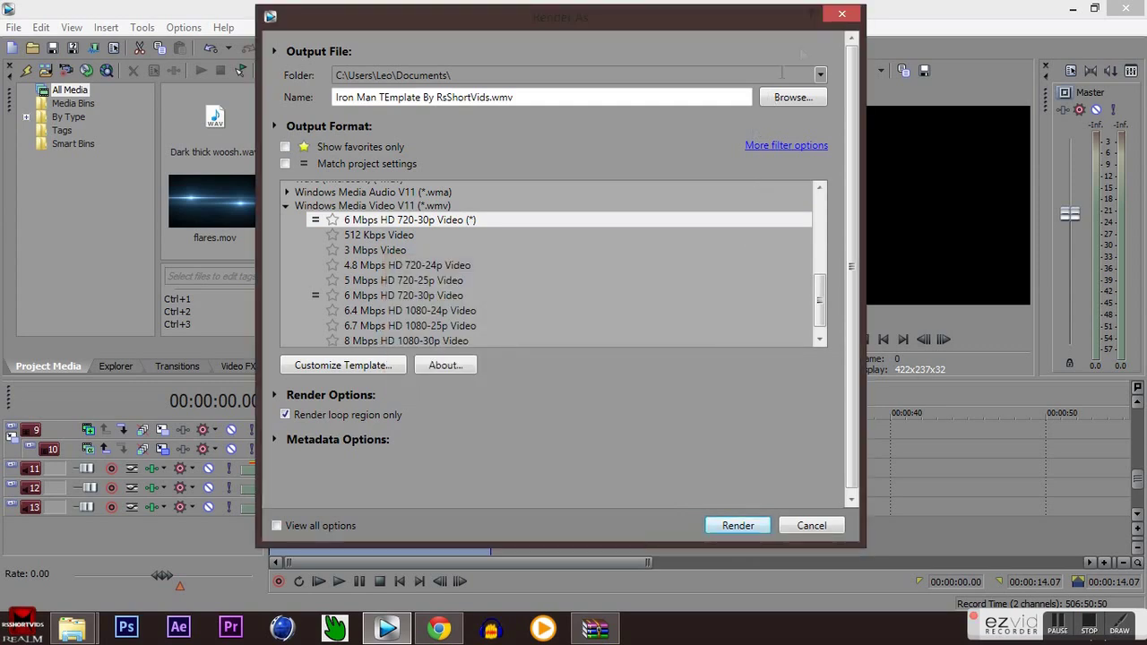
{"action": "left_click", "coordinate": [842, 15]}
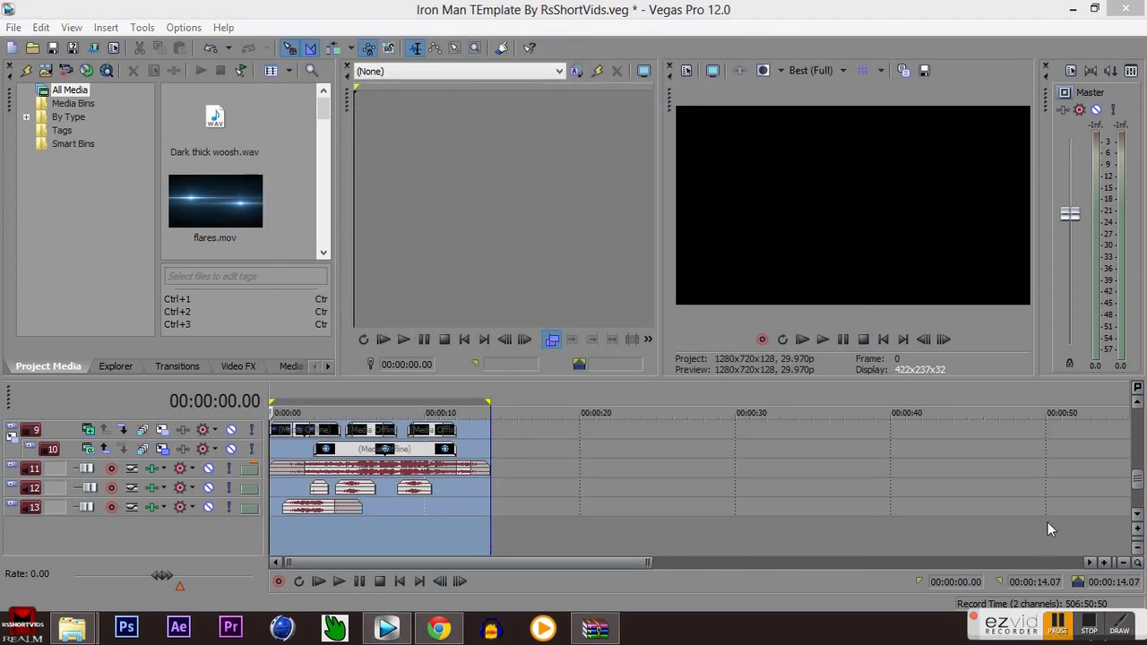
Minimize Vegas and open Iron Man Template.zip from the desktop in WinRAR.
{"action": "left_click", "coordinate": [1058, 630]}
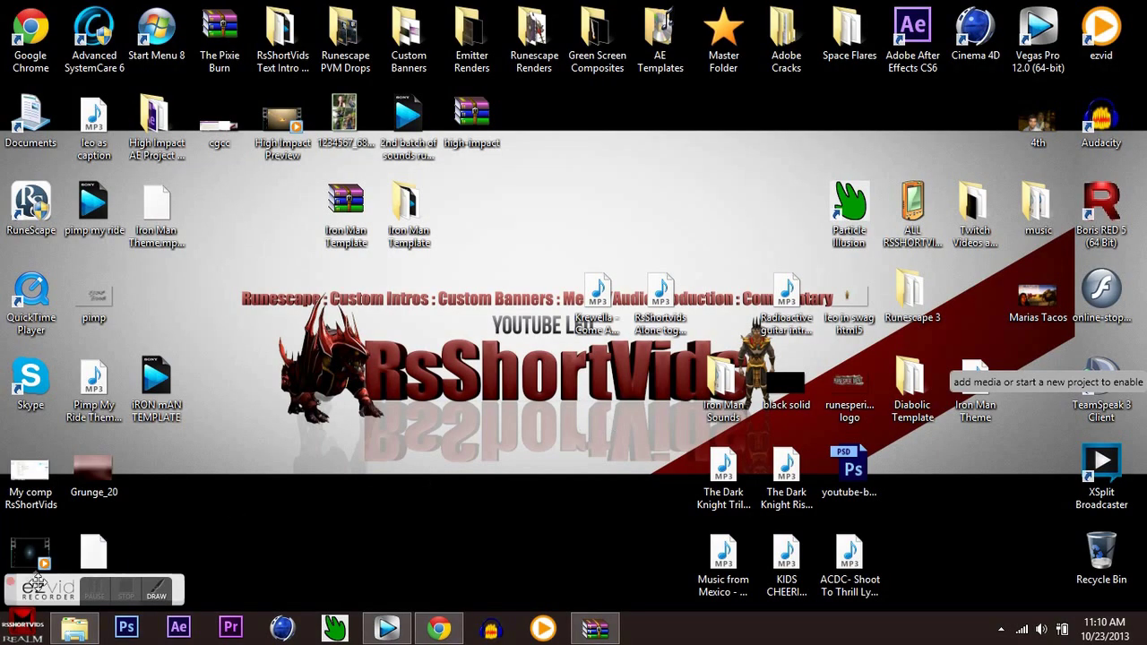
{"action": "left_click_drag", "start_coordinate": [40, 591], "coordinate": [1010, 639]}
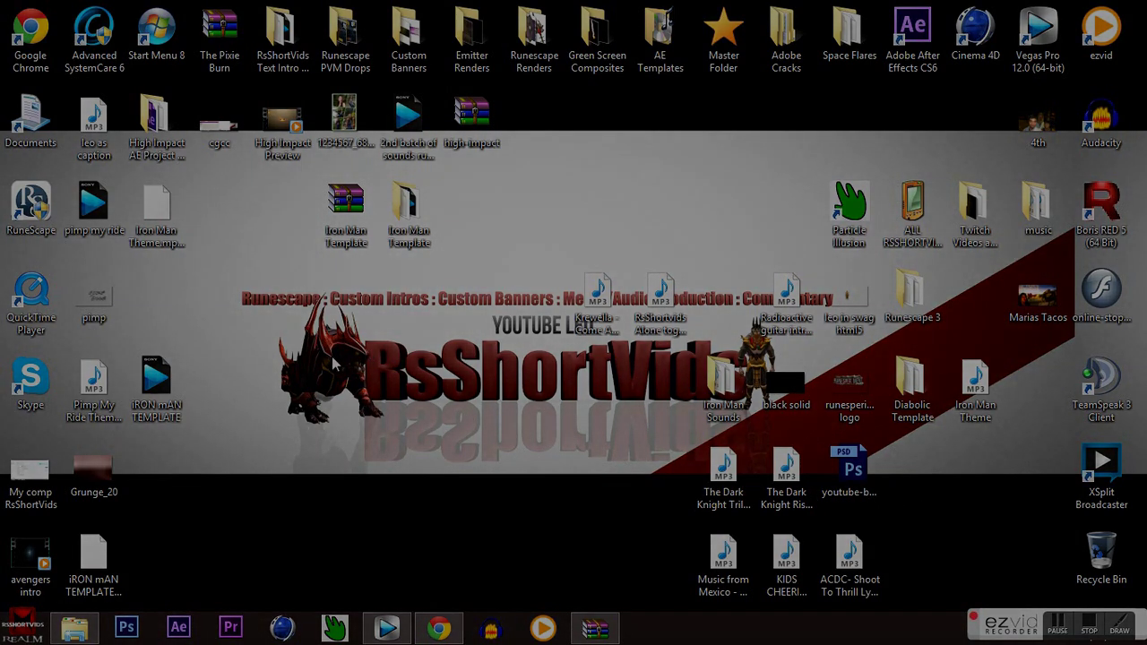
{"action": "double_click", "coordinate": [357, 210]}
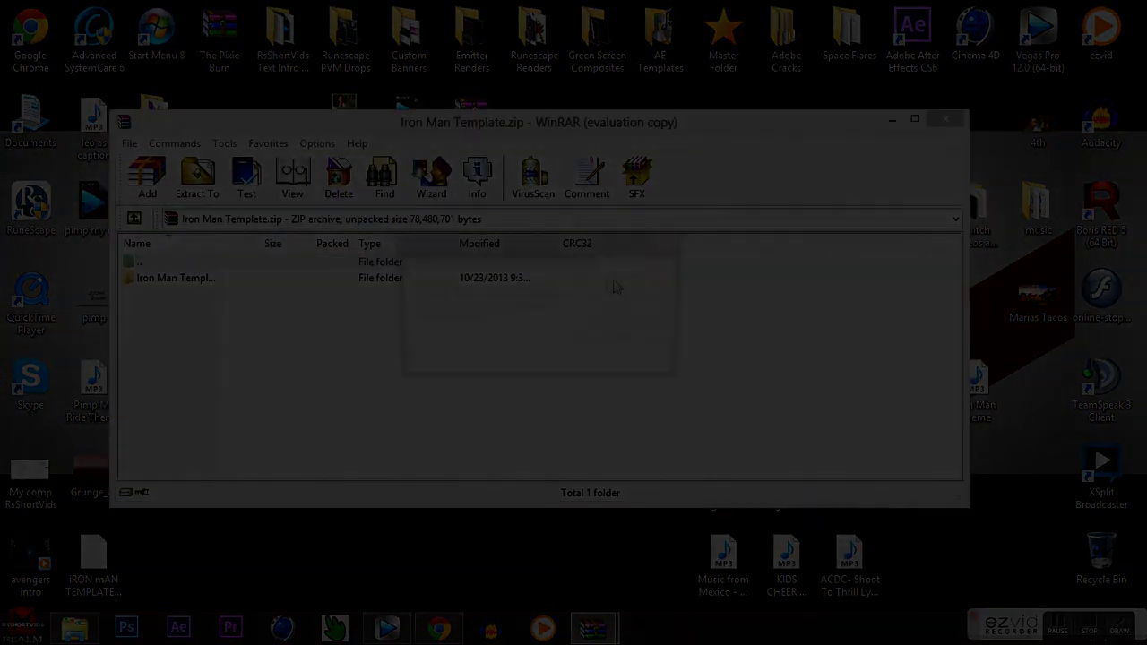